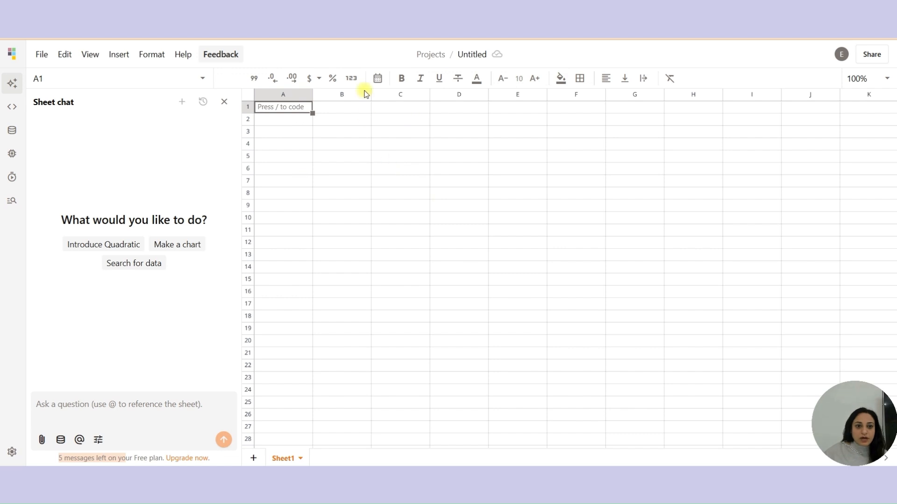
left_click(328, 107)
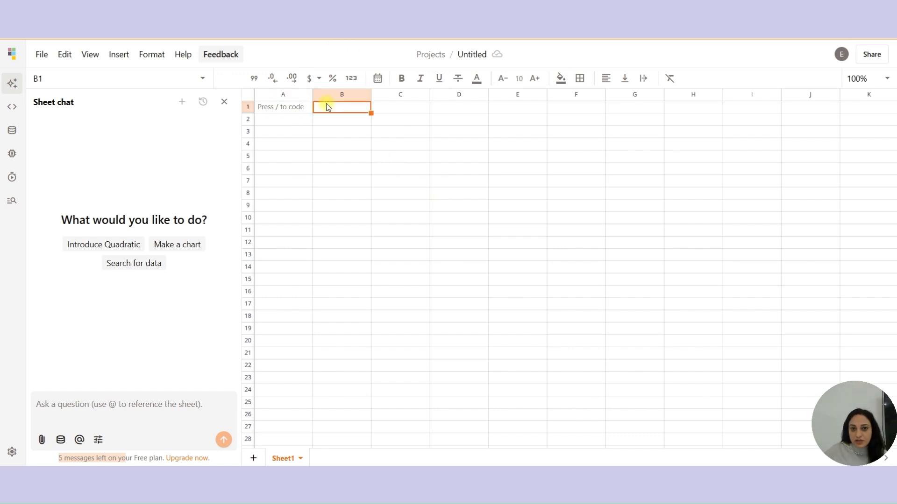
left_click(301, 110)
left_click(336, 108)
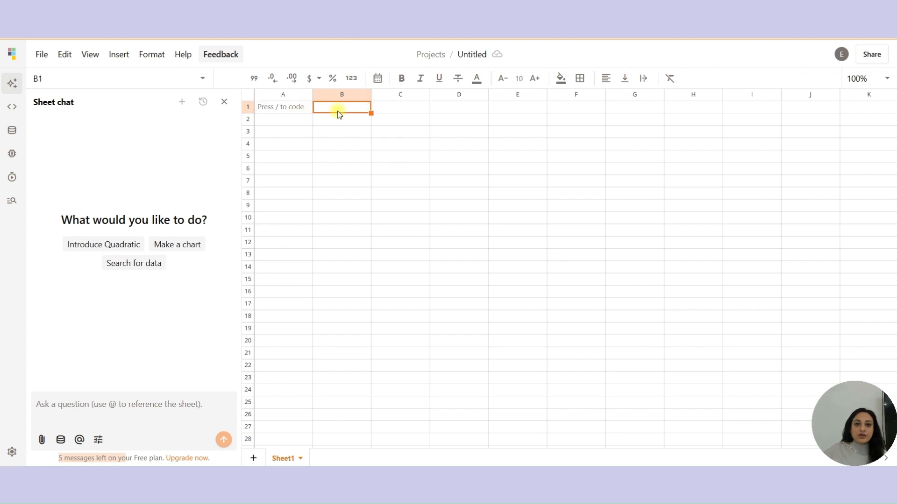
left_click(306, 111)
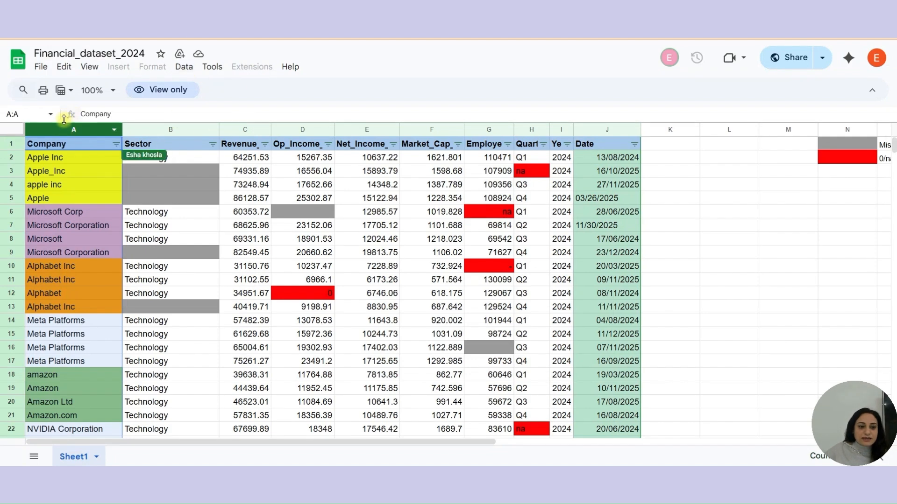
- Review the columns of the Financial_dataset_2024 spreadsheet
left_click(60, 129)
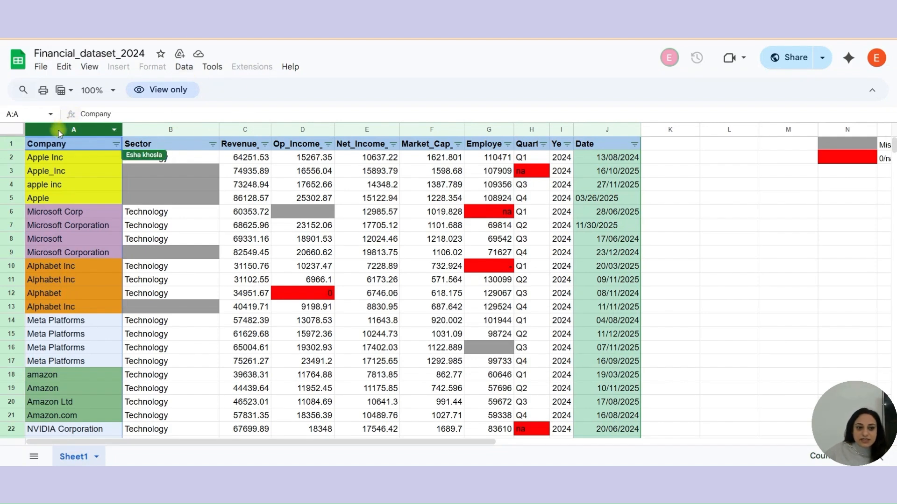
left_click(170, 127)
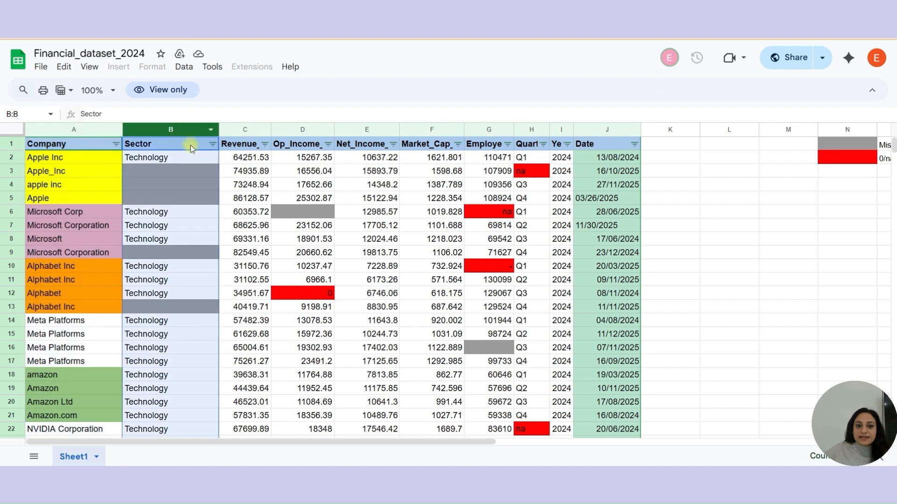
right_click(320, 131)
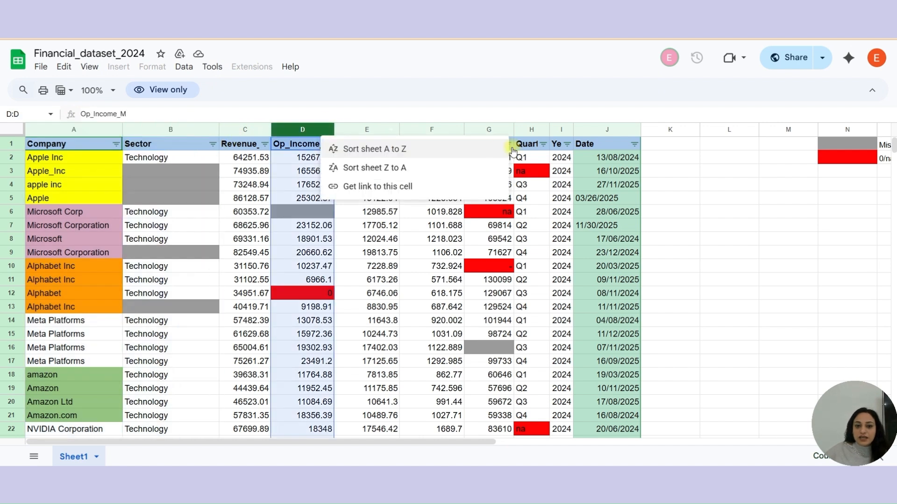
right_click(563, 129)
left_click(728, 215)
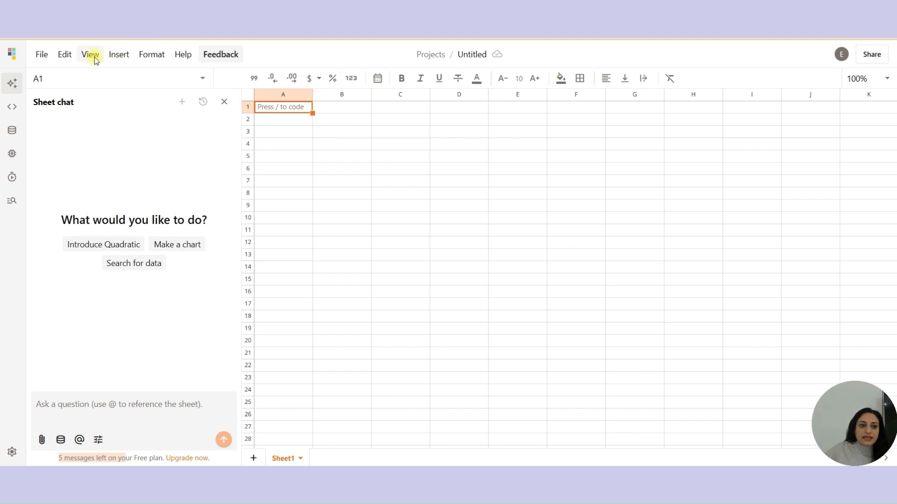
- Browse the data import options and the sources offered for a new team connection
left_click(117, 55)
mouse_move(121, 118)
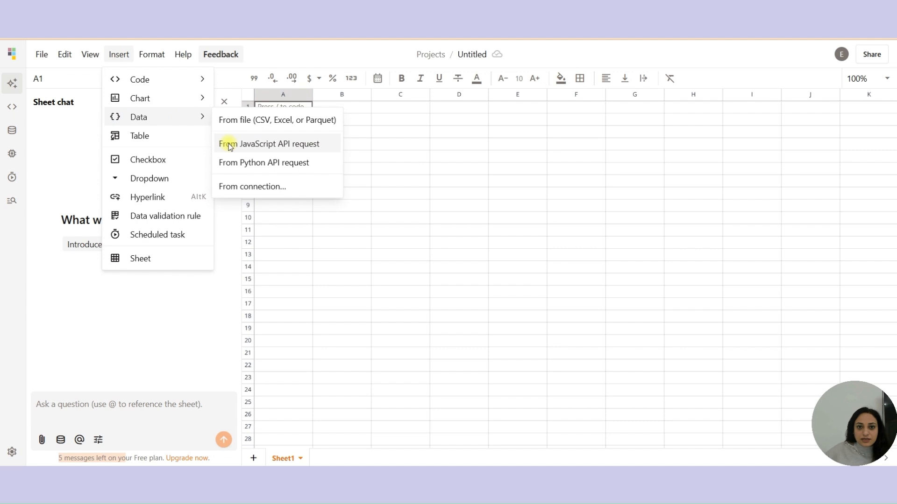
left_click(335, 237)
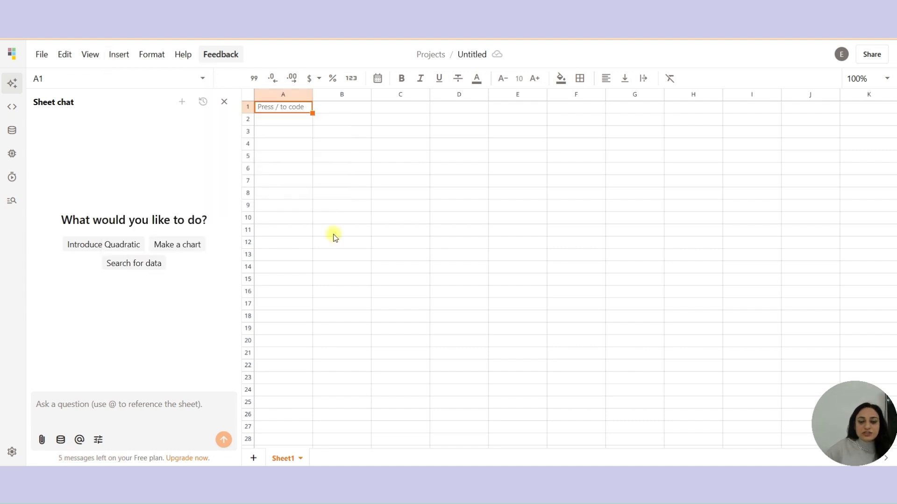
left_click(125, 57)
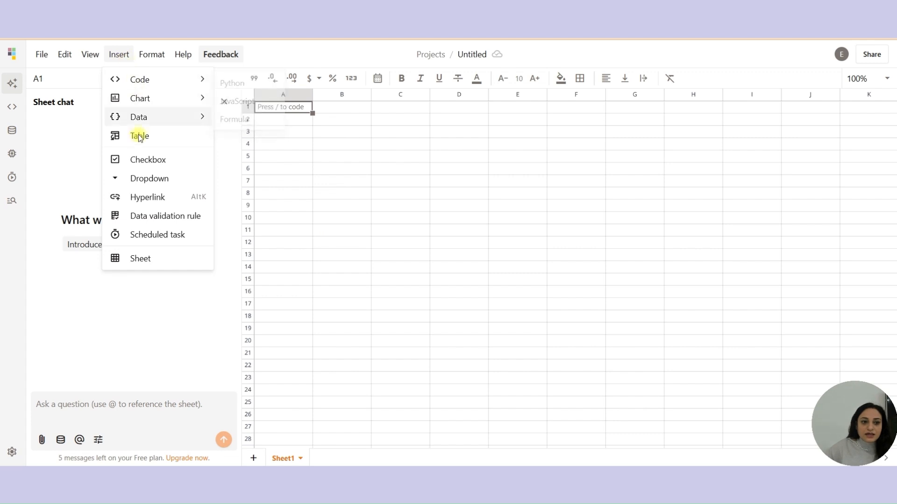
mouse_move(142, 120)
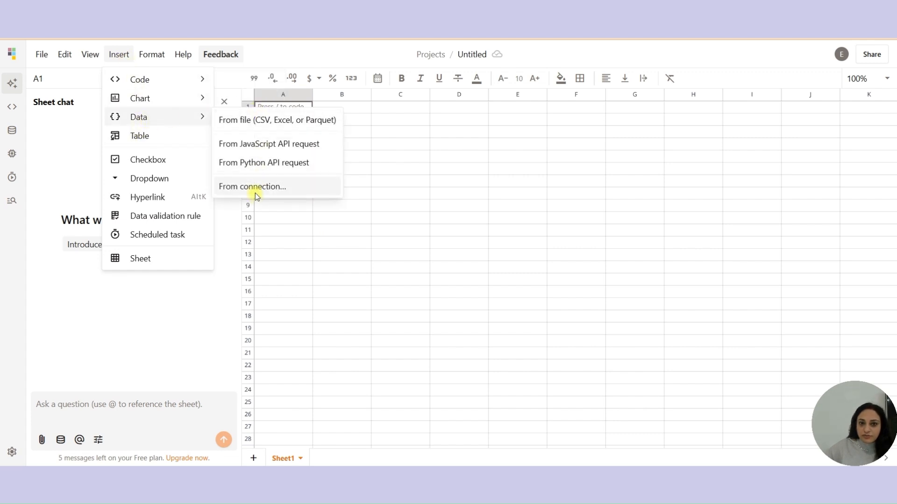
left_click(17, 133)
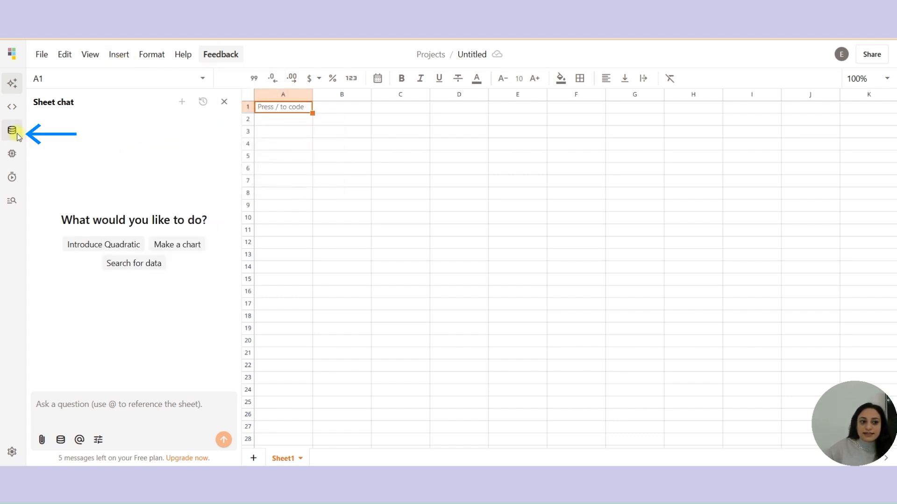
left_click(437, 135)
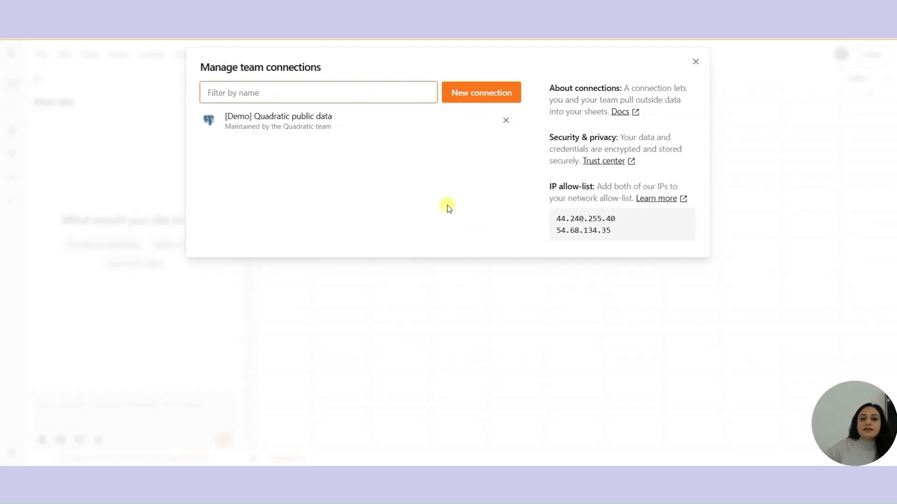
left_click(492, 97)
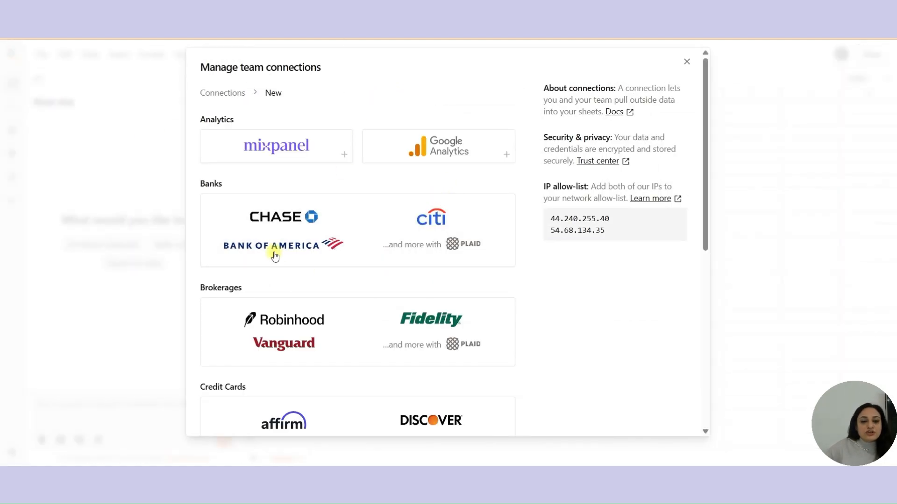
scroll(394, 271, "down", 8)
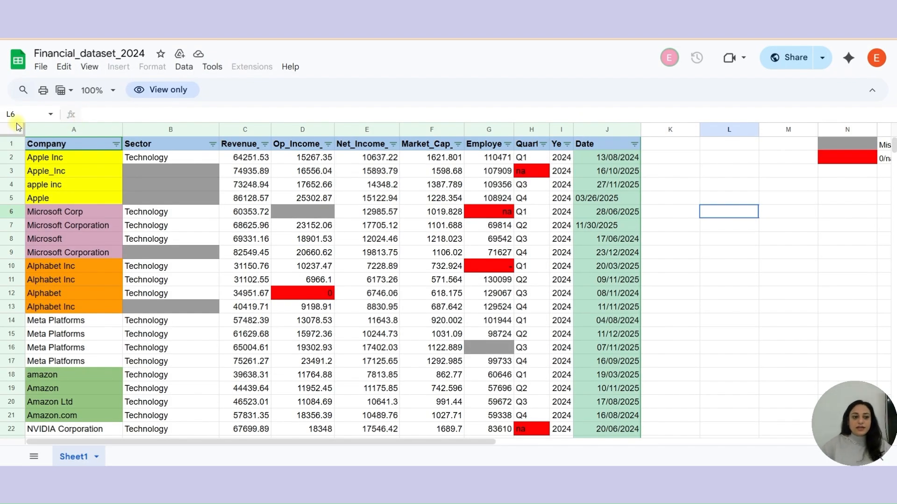
- Copy the whole Financial_dataset_2024 sheet and paste it into the empty sheet at A1
left_click(16, 126)
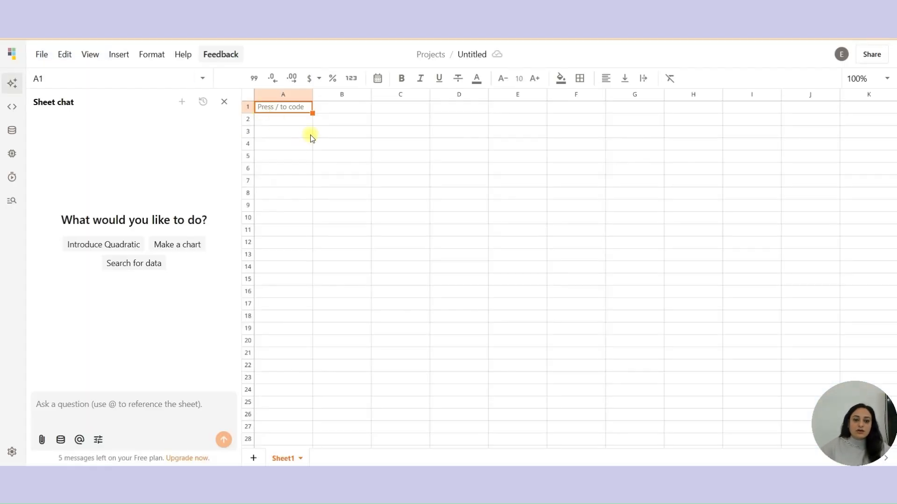
key("ctrl+v")
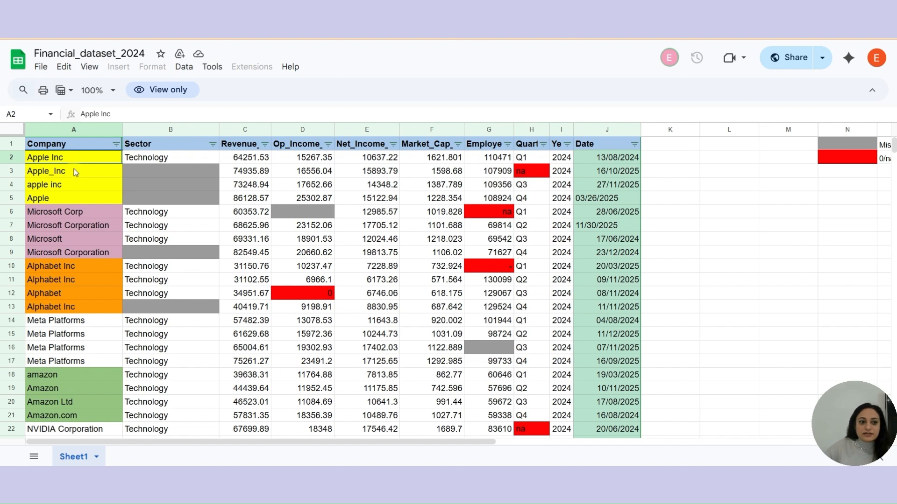
left_click(74, 169)
left_click(68, 187)
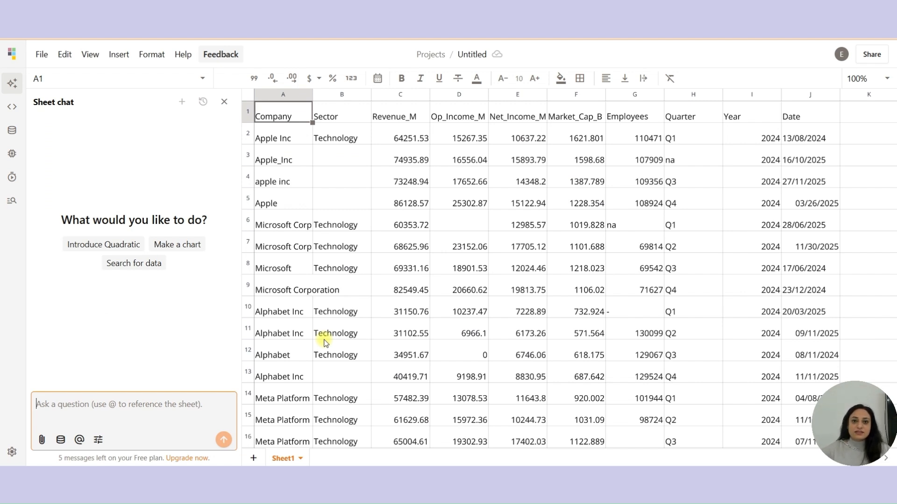
- Send the AI chat a prompt to clean this dataset, convert the date column to "dd-mm-yyyy", and fill missing Op_income_m, Net_Income_M with company means
type("clean this dataset and suggest steps you have taken for same.")
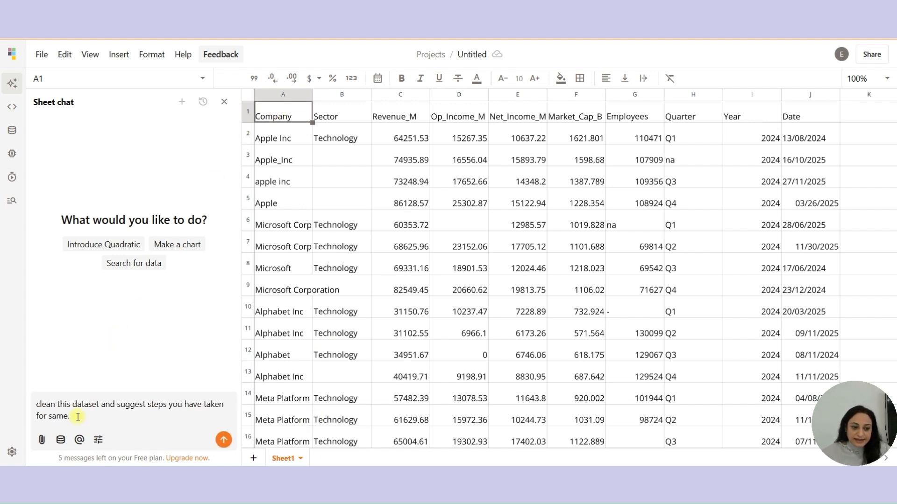
left_click_drag(110, 415, 42, 404)
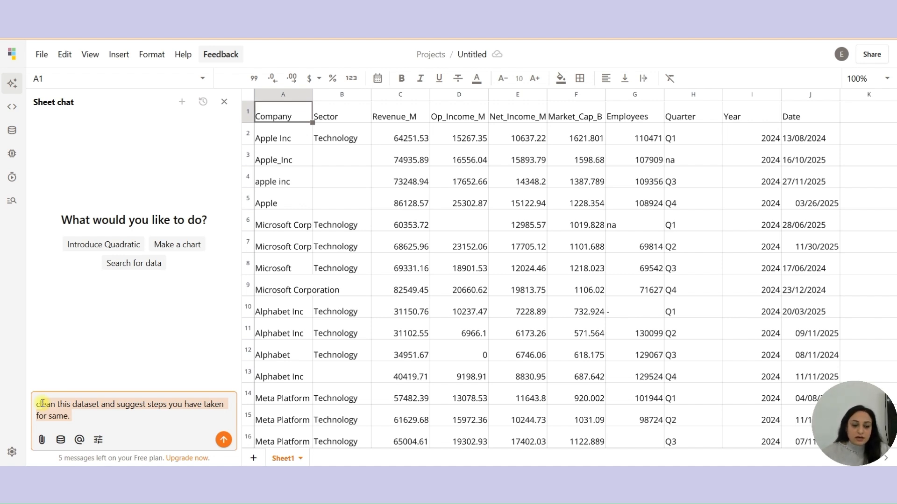
left_click(89, 411)
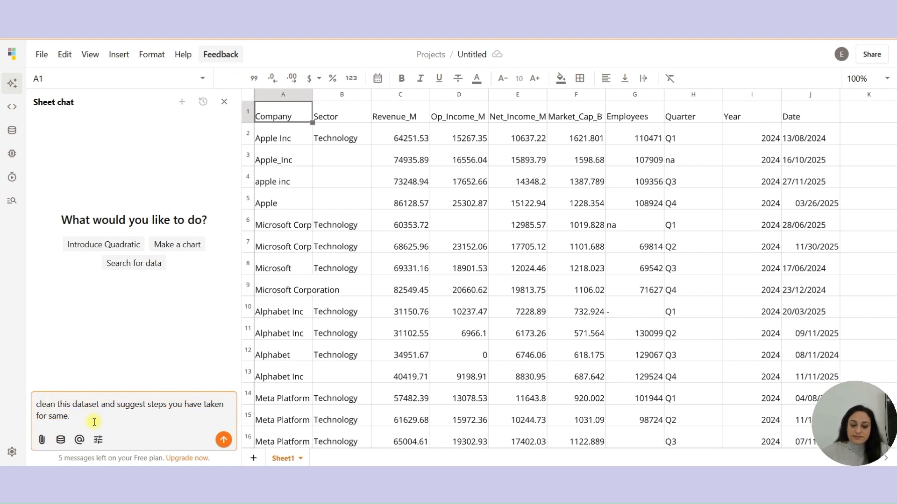
left_click_drag(101, 404, 166, 430)
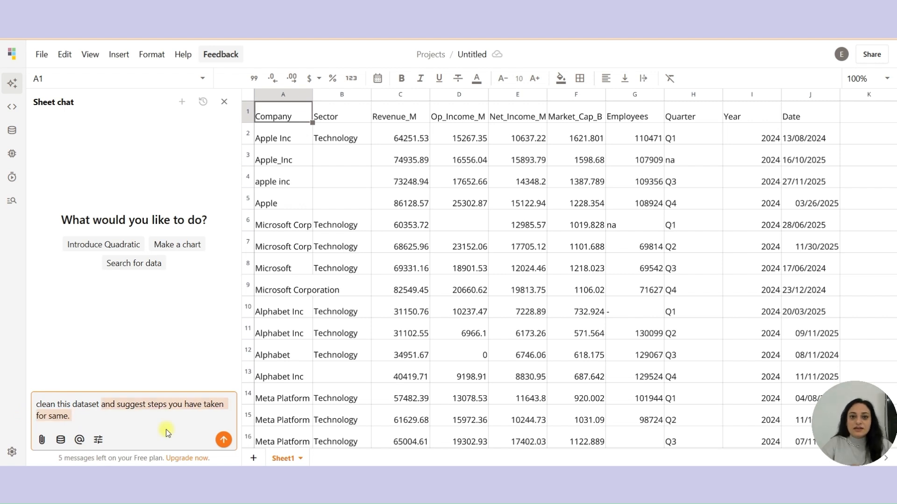
key("BackSpace")
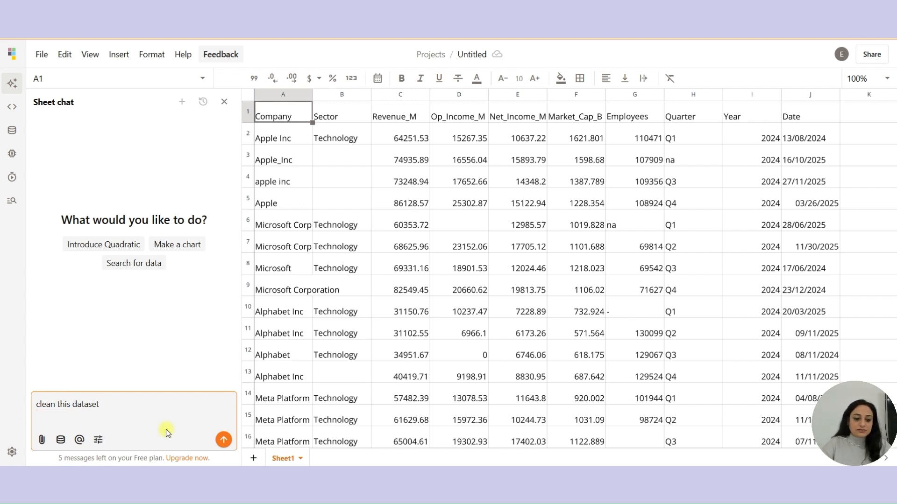
type("and")
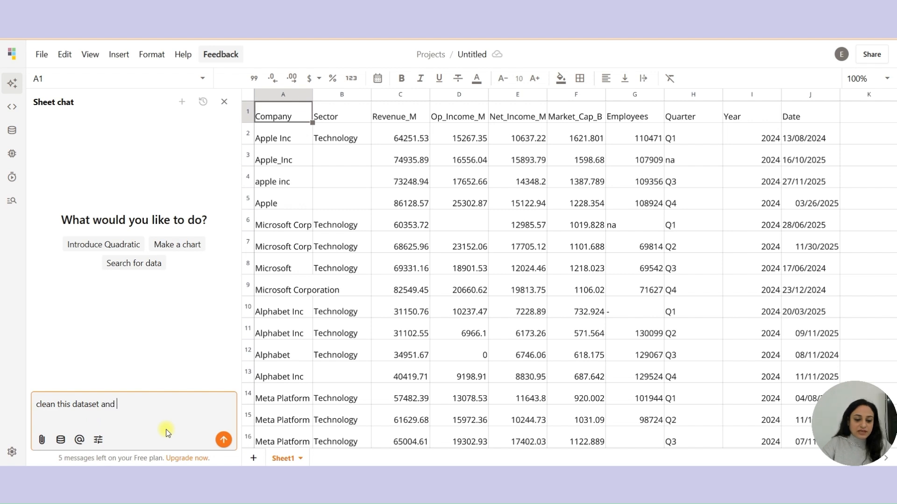
type("Also, convert date column in \"dd-mm-yyyy\" format")
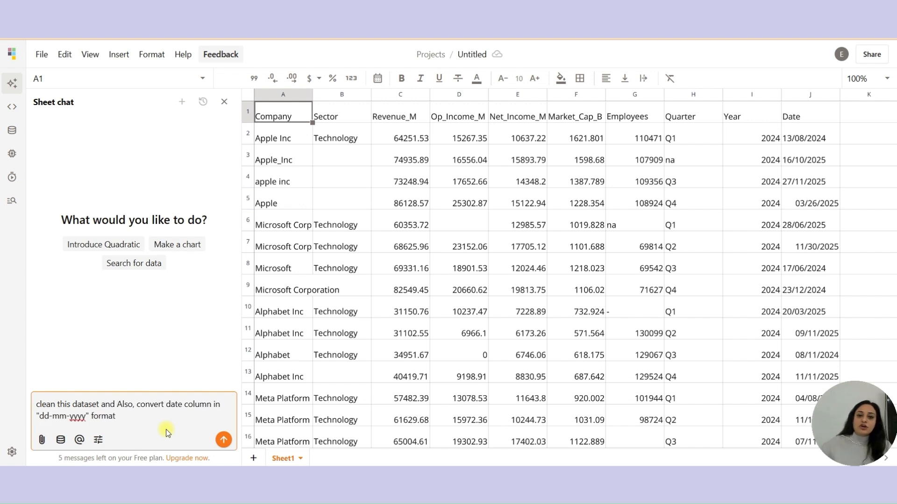
type(". for missing")
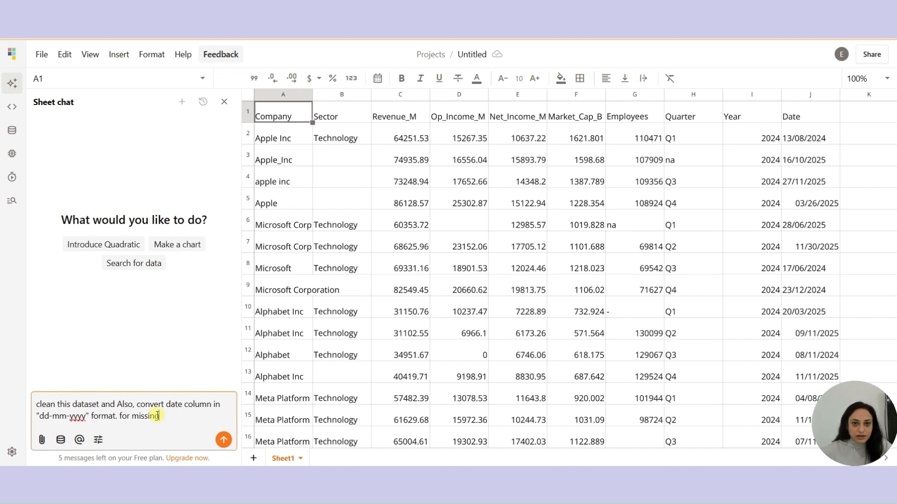
type("Op_income_m, Net_Income_M with mean by company")
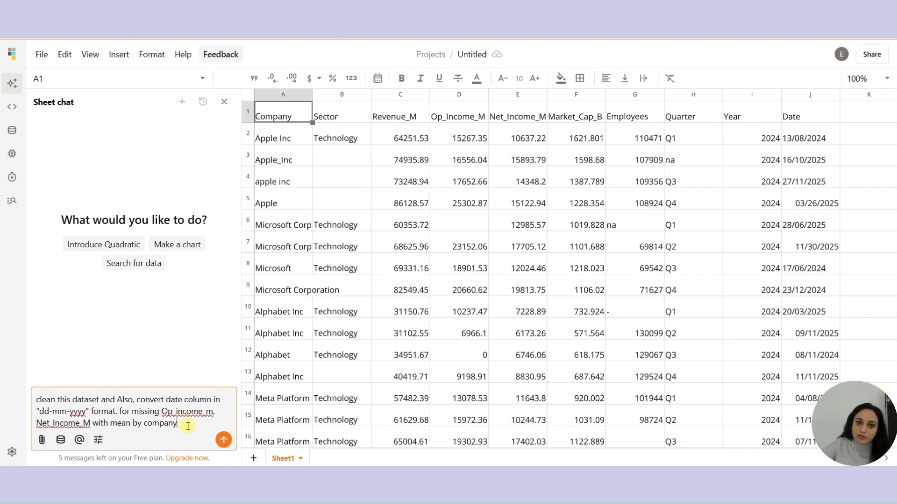
key("Return")
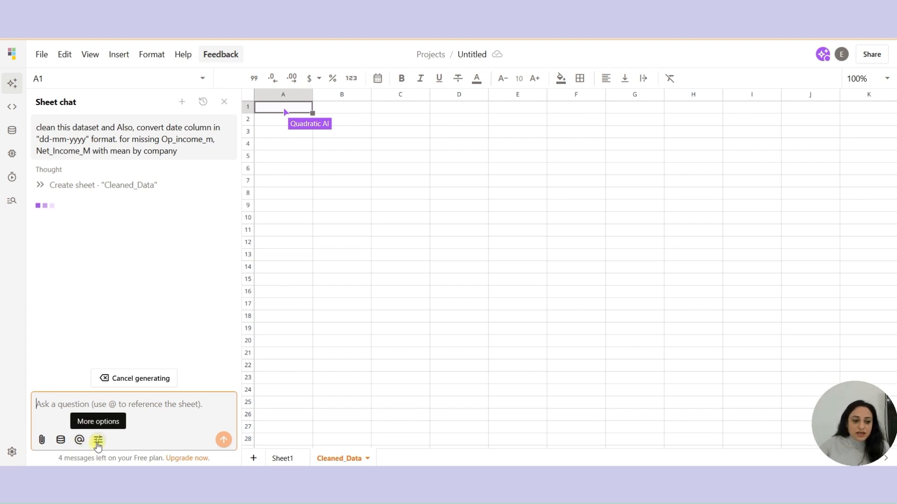
- Open the settings and set the theme to a Rose accent colour with Dark appearance
left_click(97, 442)
mouse_move(114, 418)
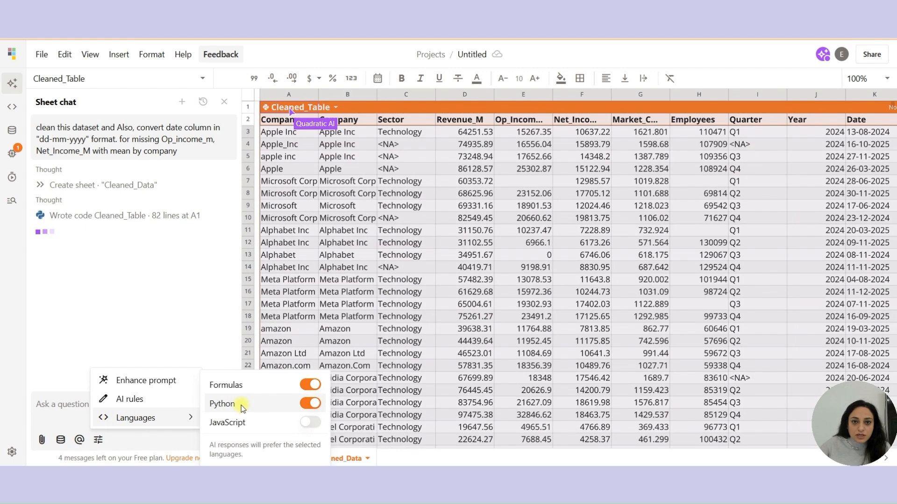
left_click(137, 403)
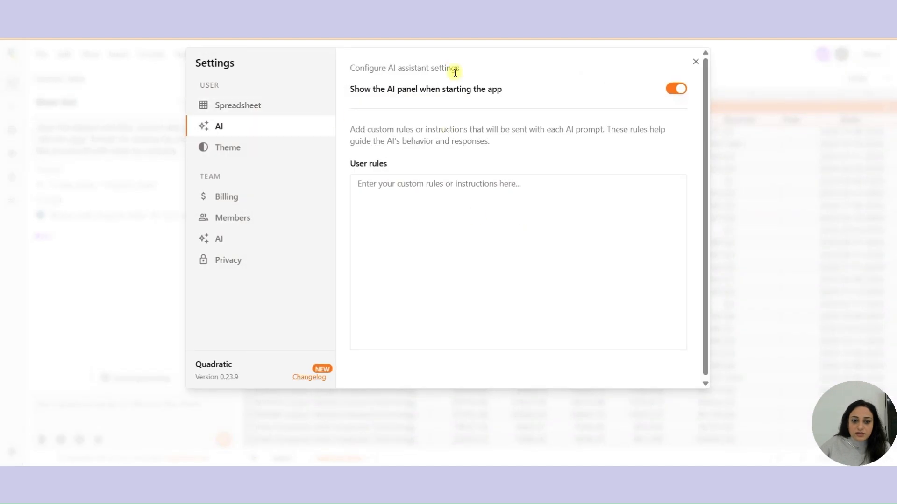
left_click(246, 150)
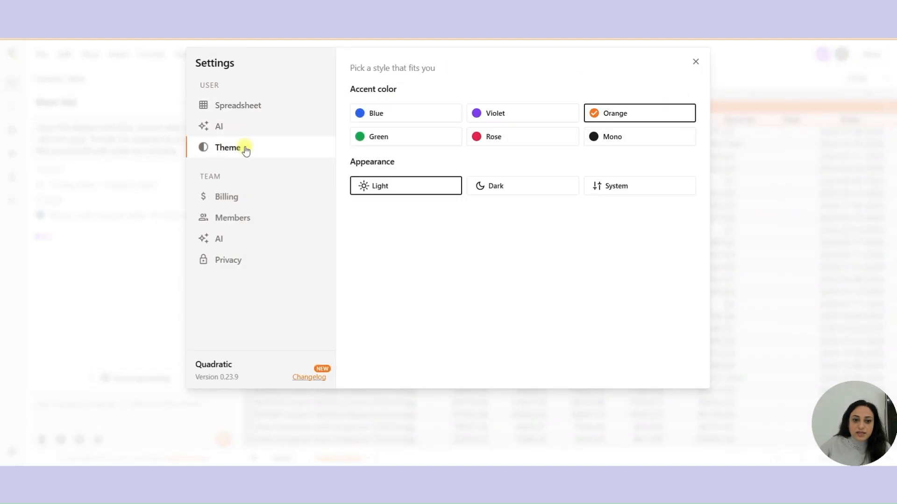
left_click(509, 146)
left_click(500, 186)
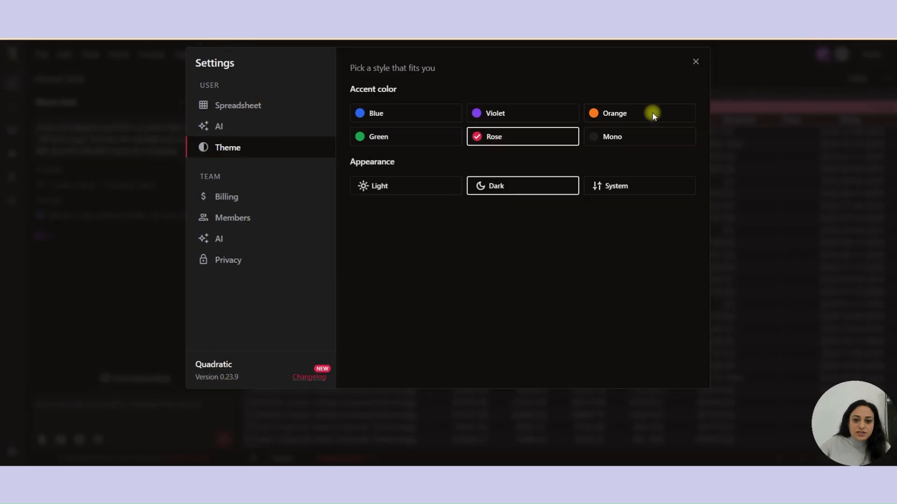
left_click(696, 63)
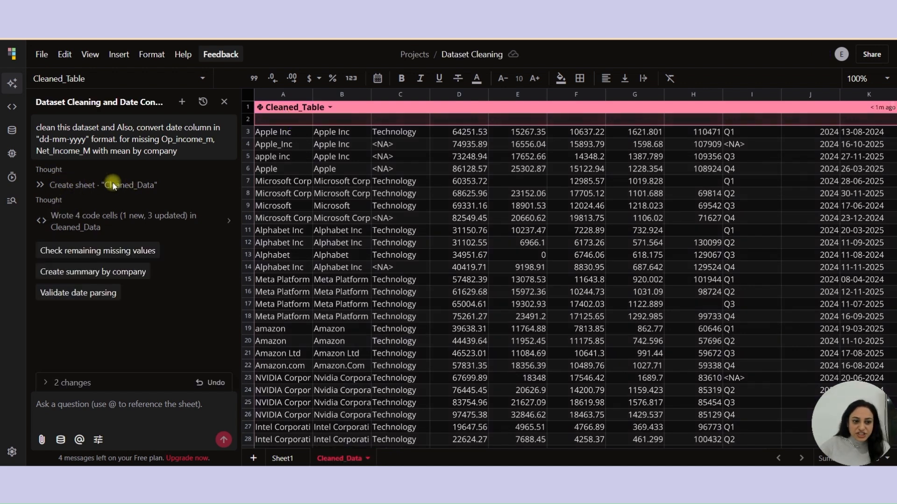
- Review the AI-generated Python code behind the cleaned table in its code editor
left_click(41, 222)
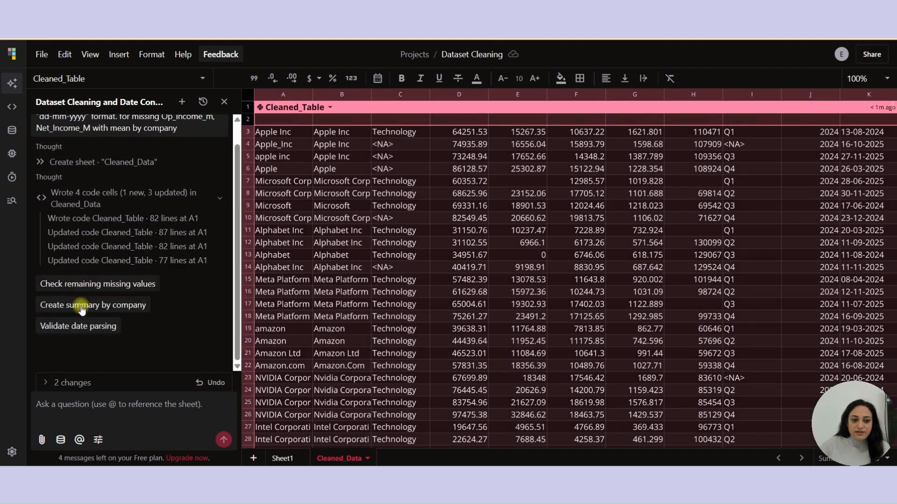
left_click(337, 108)
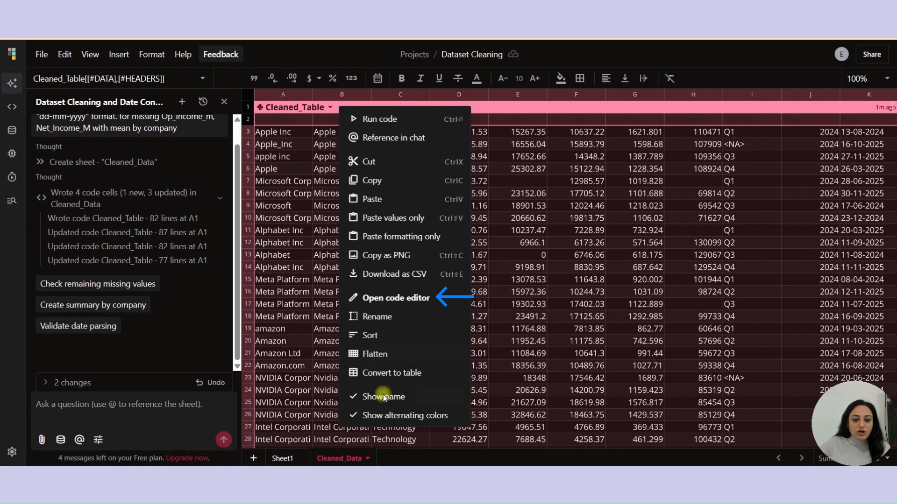
left_click(396, 299)
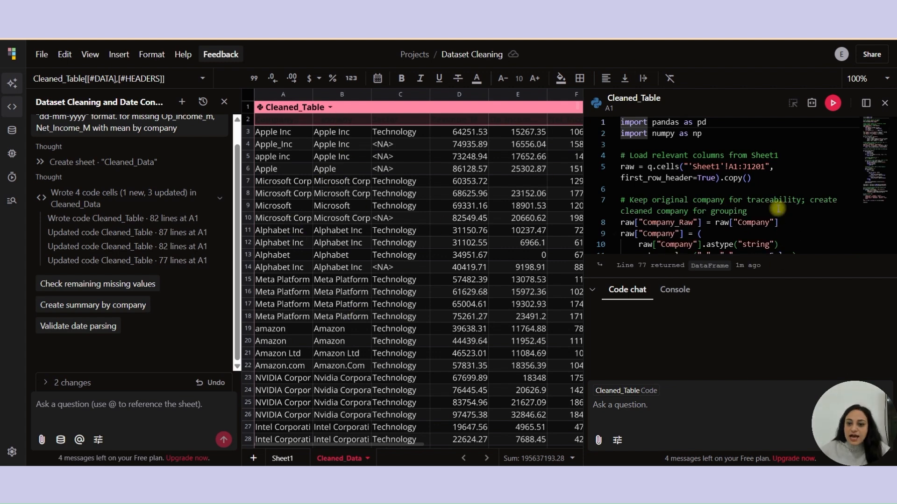
scroll(775, 205, "down", 4)
scroll(774, 205, "down", 2)
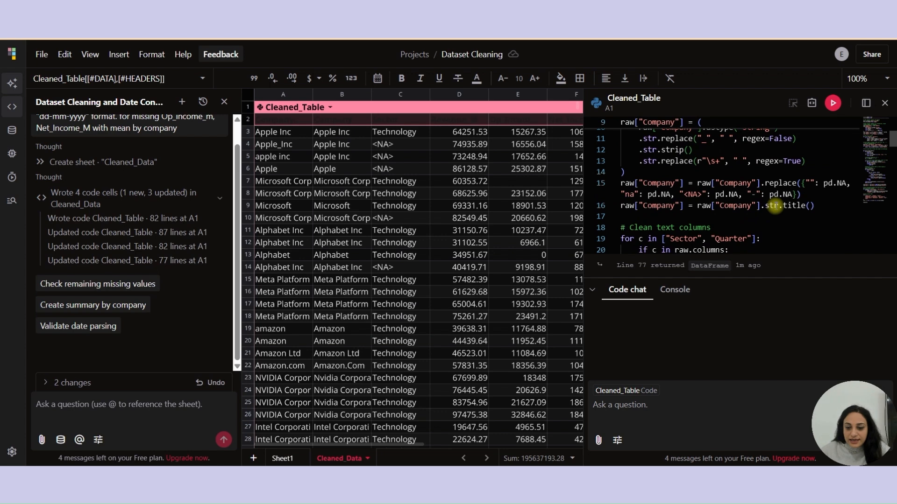
scroll(775, 206, "down", 3)
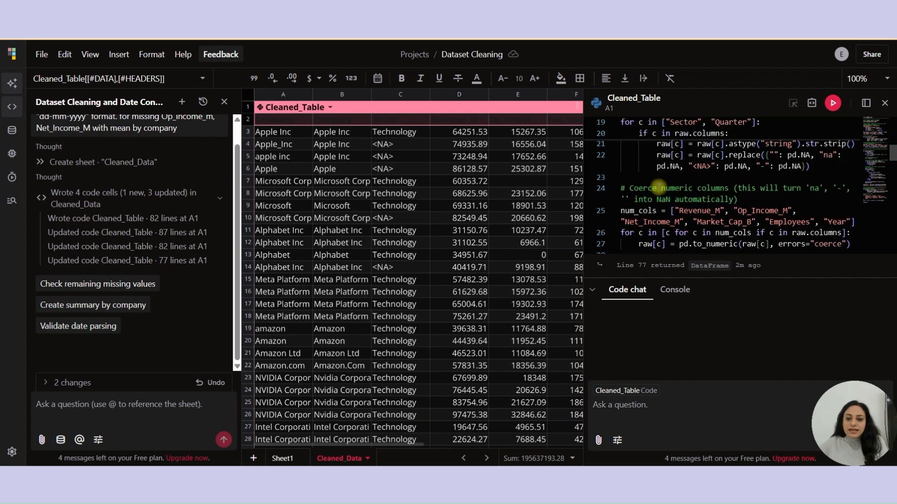
left_click_drag(658, 188, 707, 188)
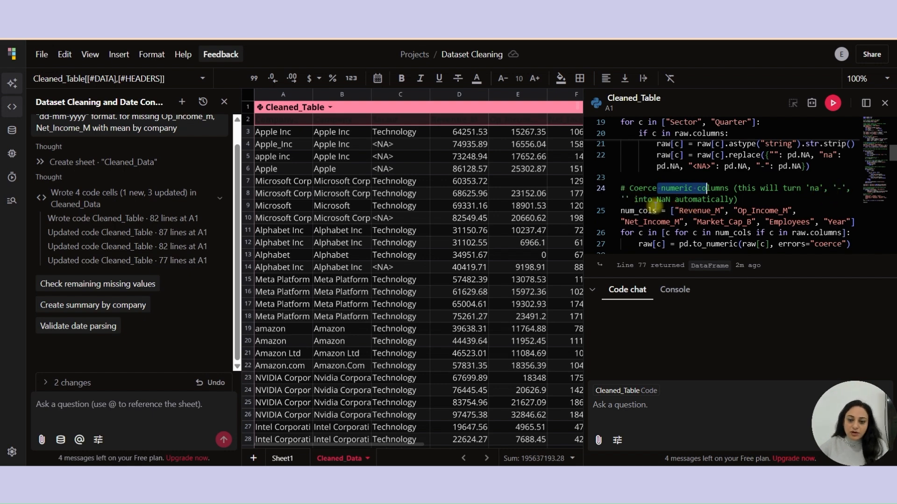
scroll(654, 205, "down", 2)
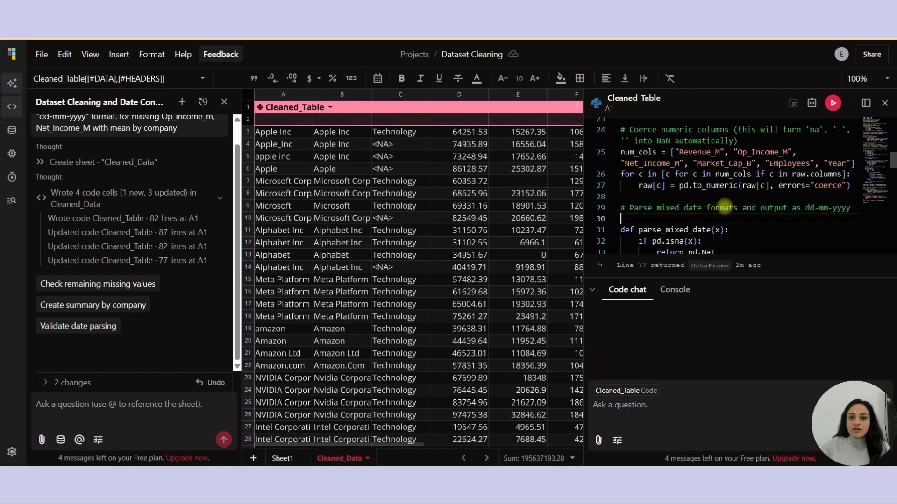
scroll(723, 206, "down", 3)
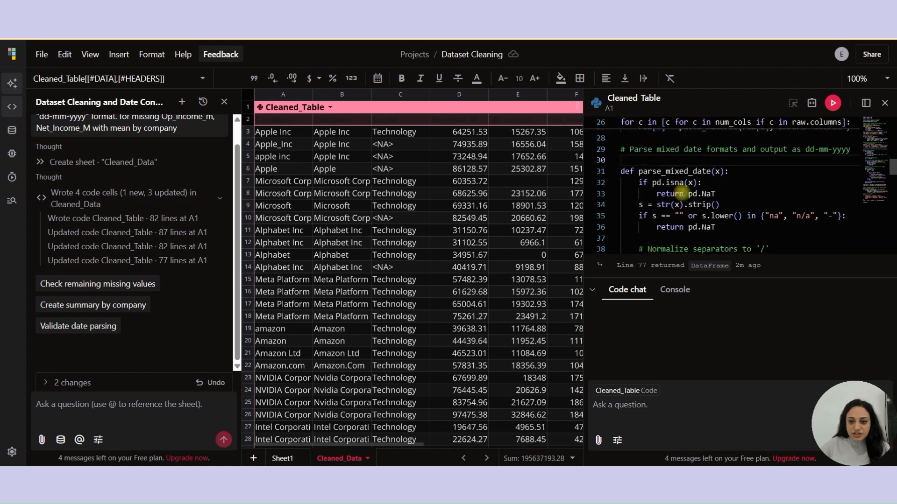
scroll(708, 229, "down", 8)
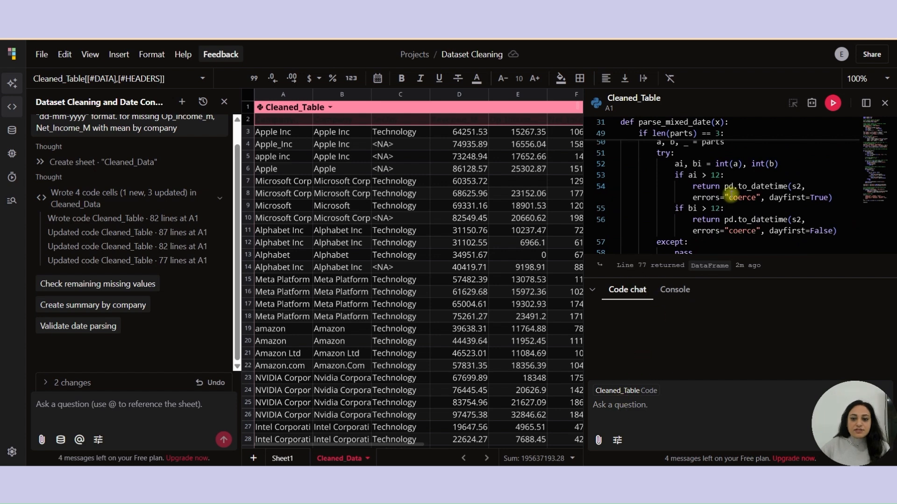
left_click(608, 411)
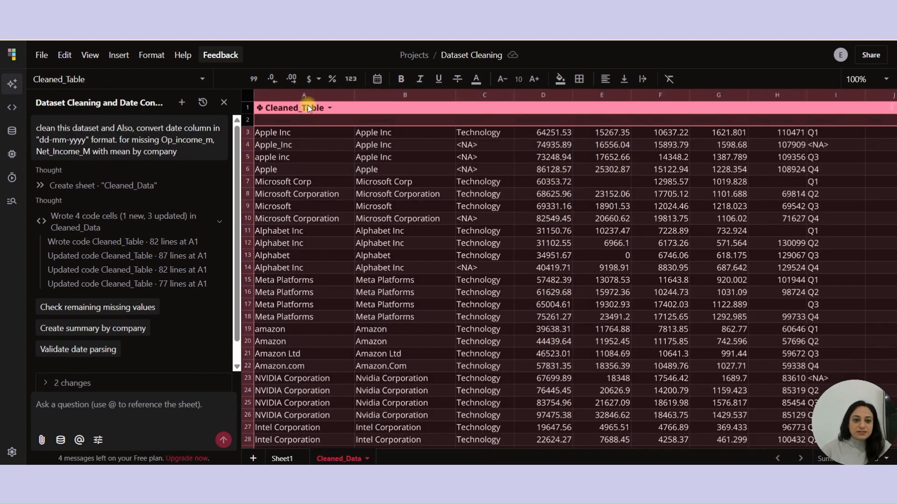
- Inspect the cleaned Company values and the missing Op_Income_M cell in the table
left_click(295, 136)
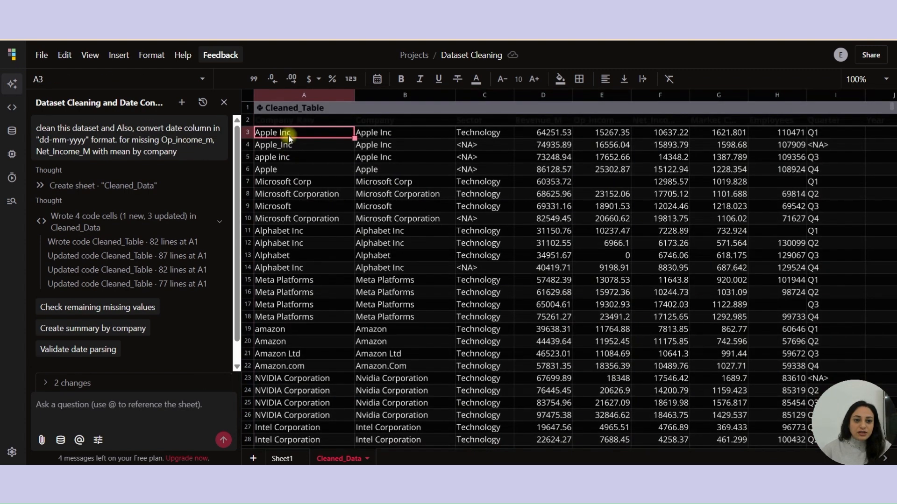
left_click(301, 121)
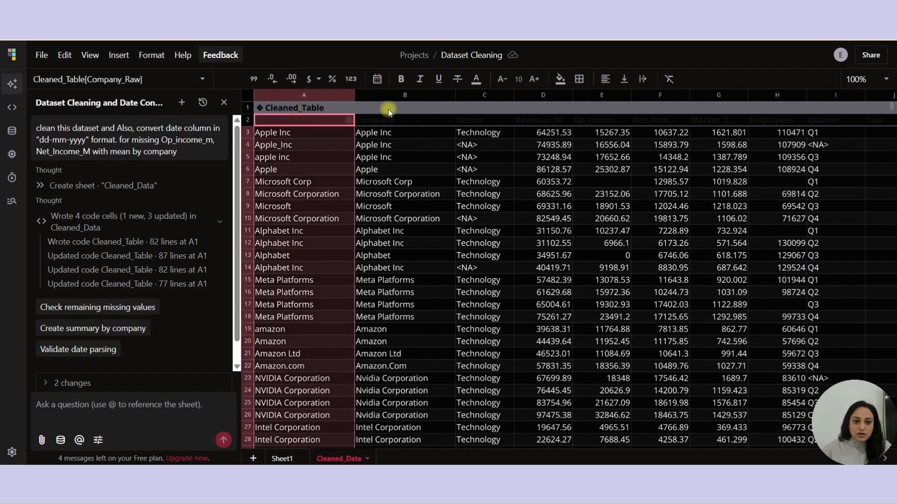
left_click(386, 117)
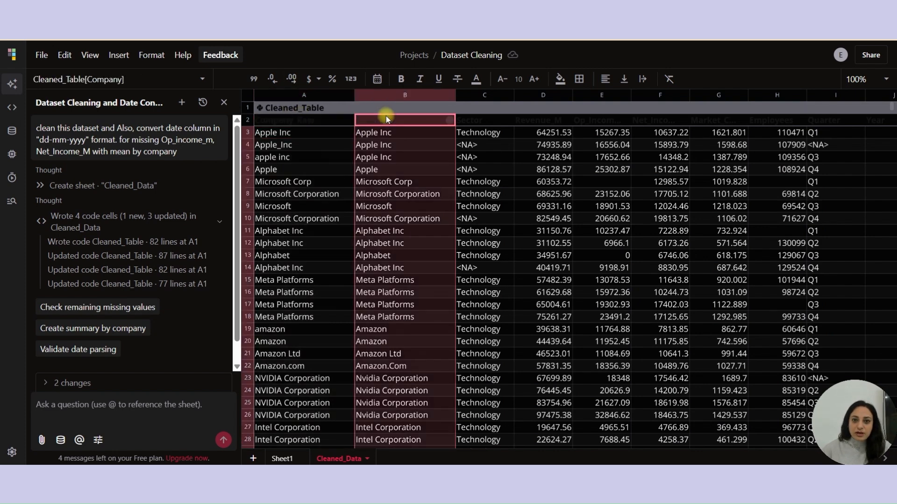
left_click(292, 133)
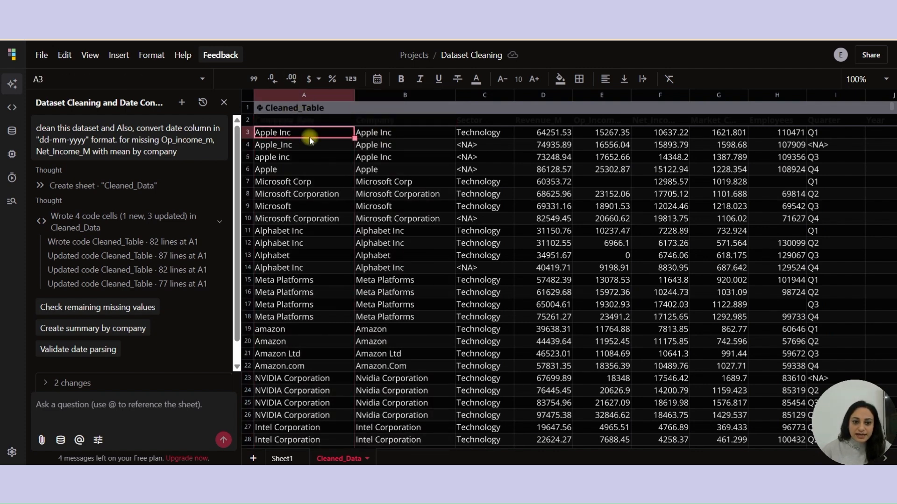
left_click(283, 147)
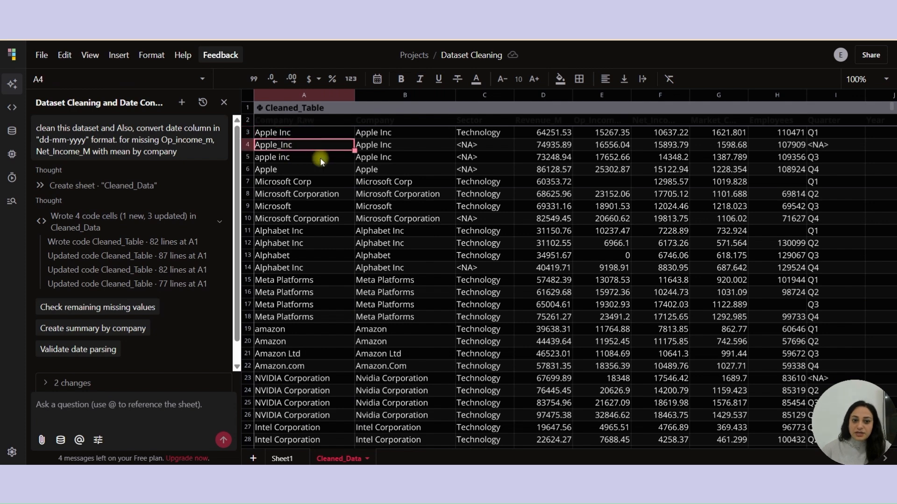
left_click(378, 147)
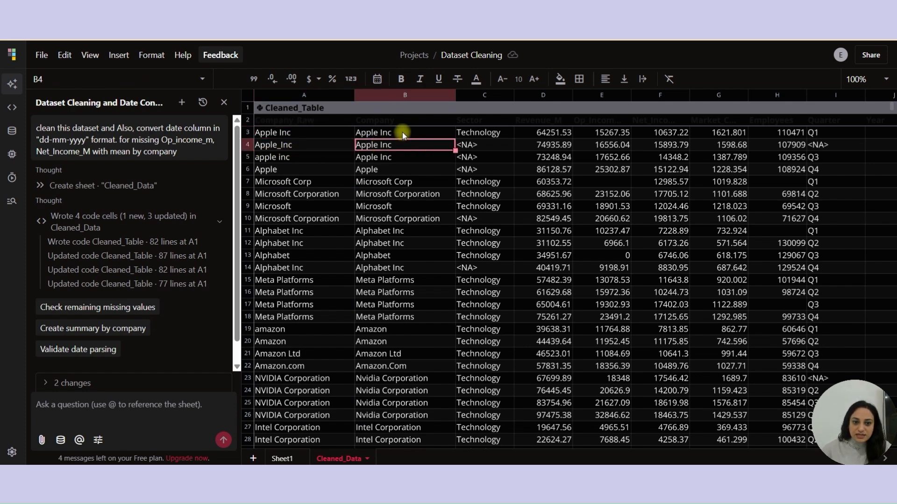
left_click_drag(402, 133, 403, 157)
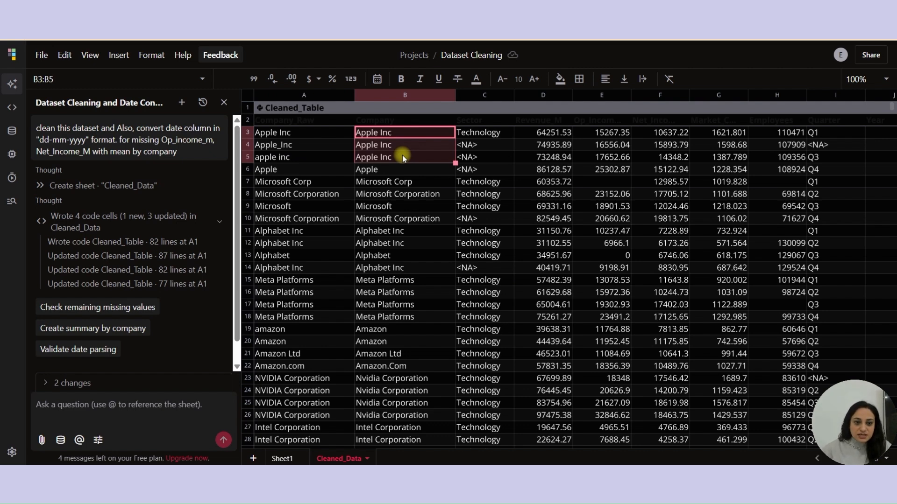
left_click_drag(312, 232, 308, 244)
left_click(300, 326)
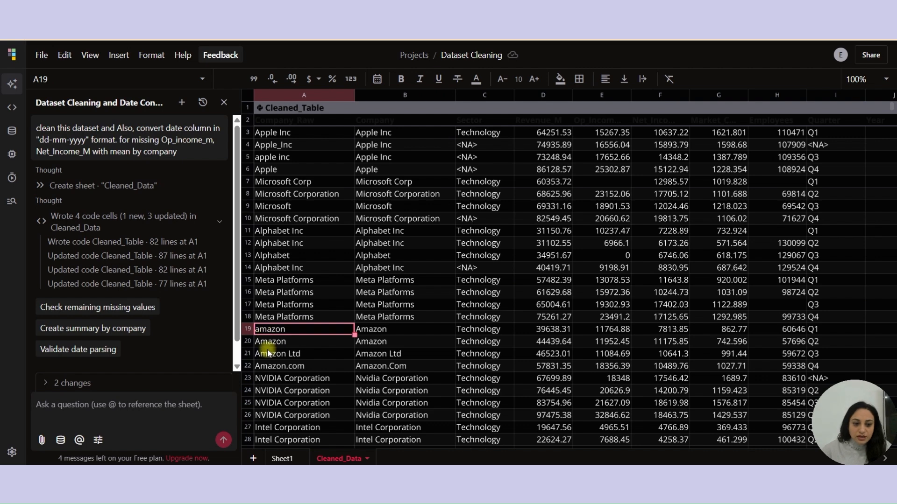
left_click(369, 330)
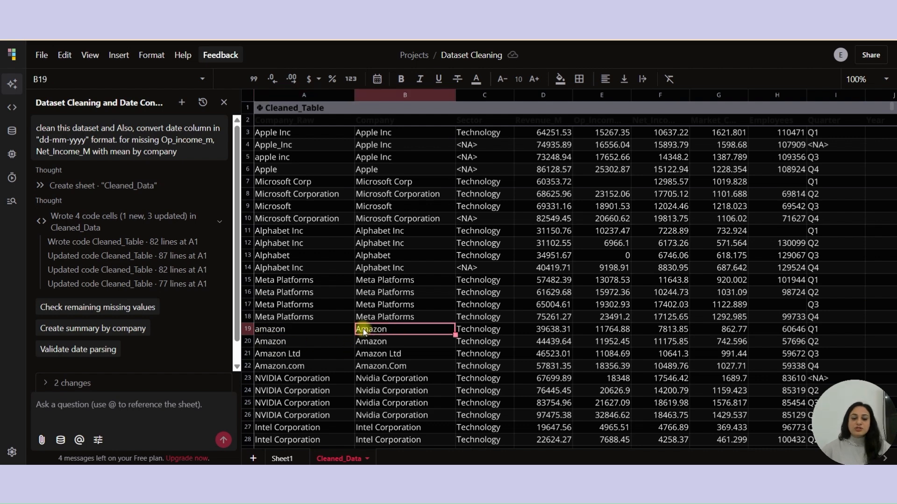
left_click(601, 121)
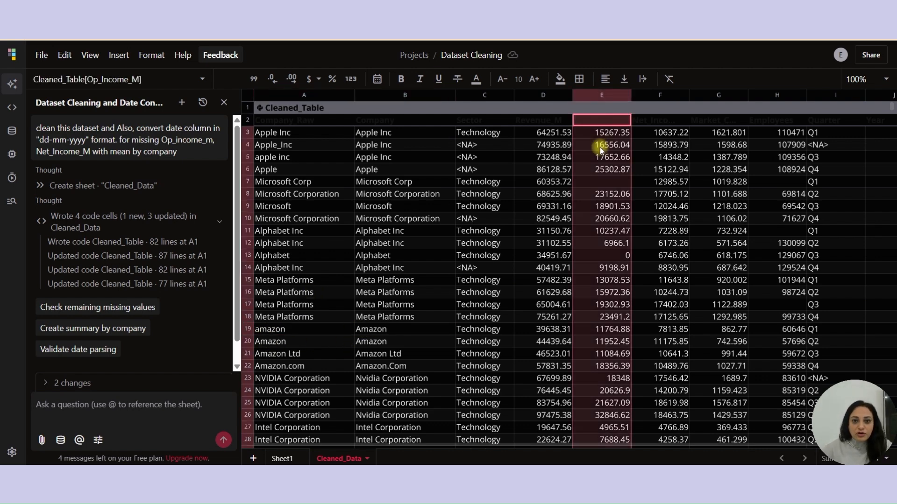
left_click(611, 181)
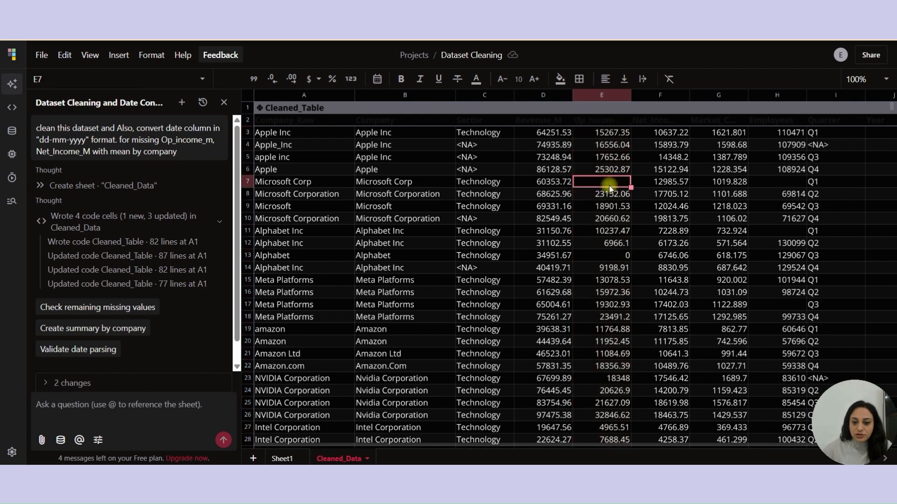
- Ask the table's code chat to "impute missing value for op_income" and accept the proposed code change
right_click(608, 183)
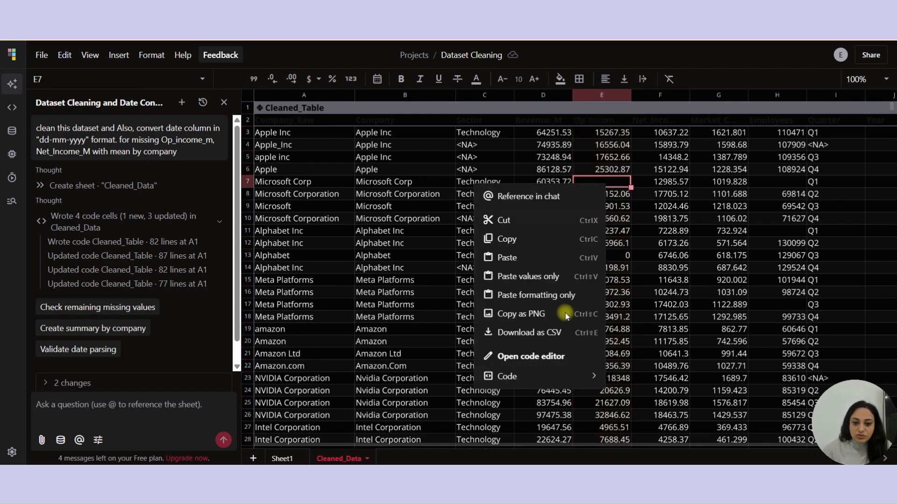
left_click(542, 357)
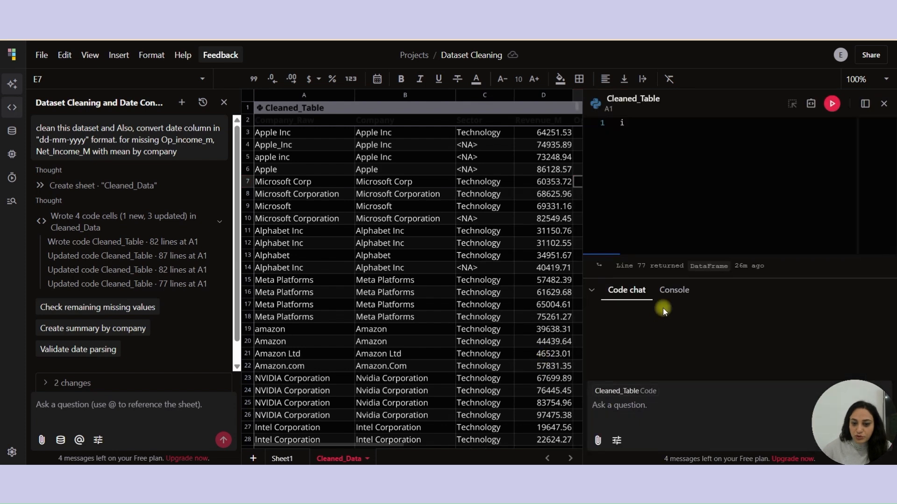
left_click(615, 407)
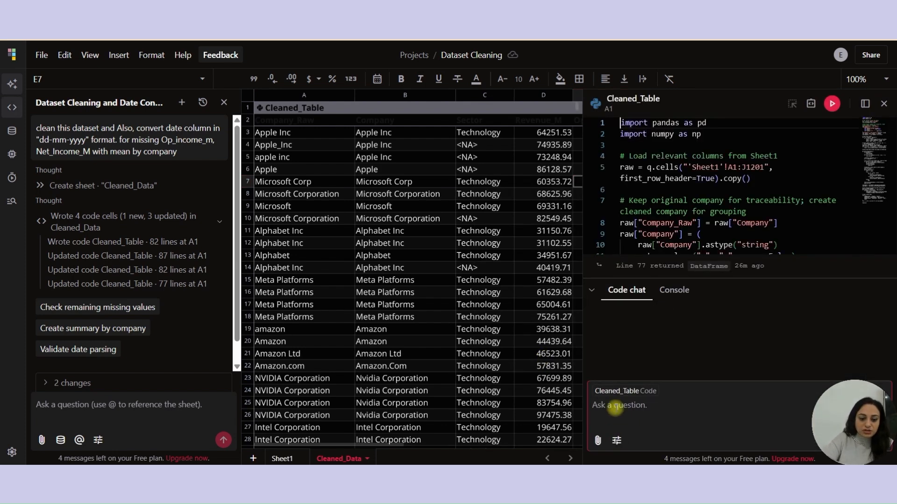
type("impute mi")
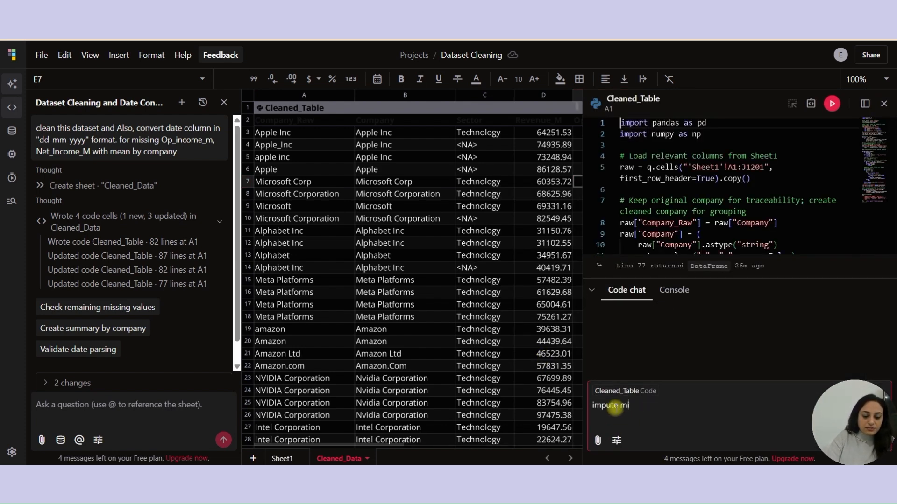
type("ssing value ")
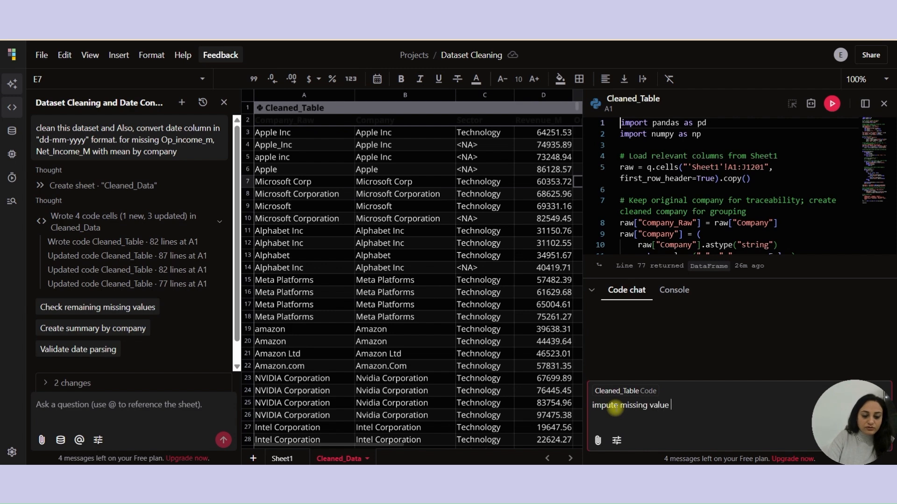
type("for op_income")
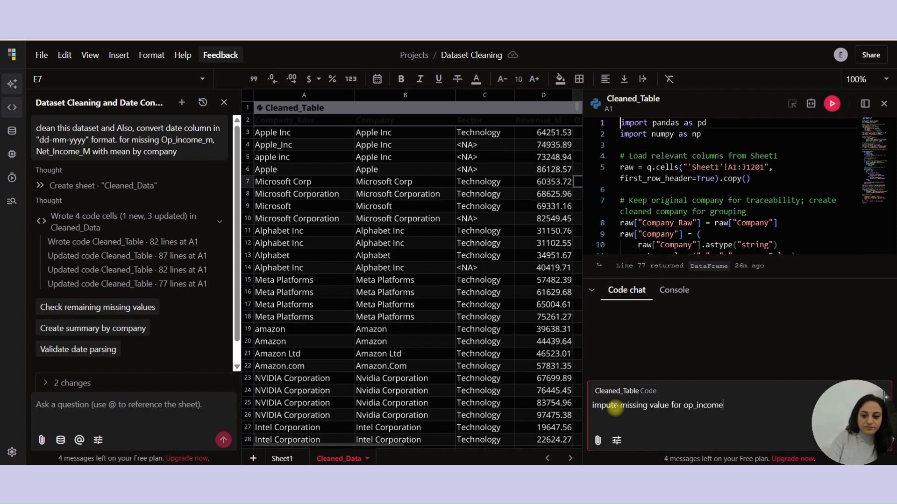
key("Return")
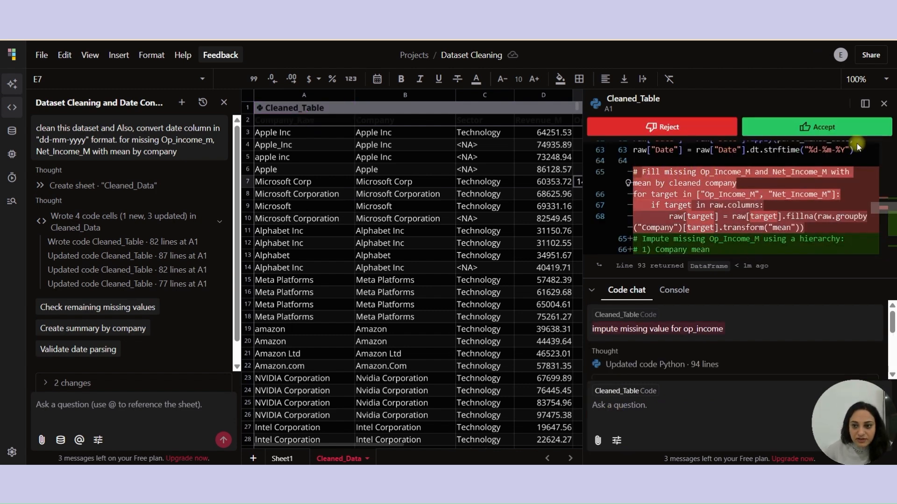
left_click(834, 131)
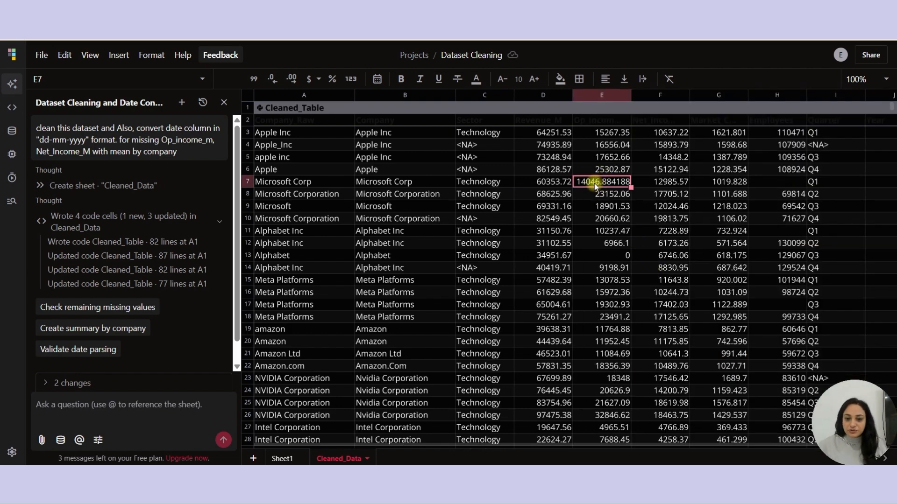
- Inspect the empty Employees cell and open then close the table's code editor
left_click(768, 120)
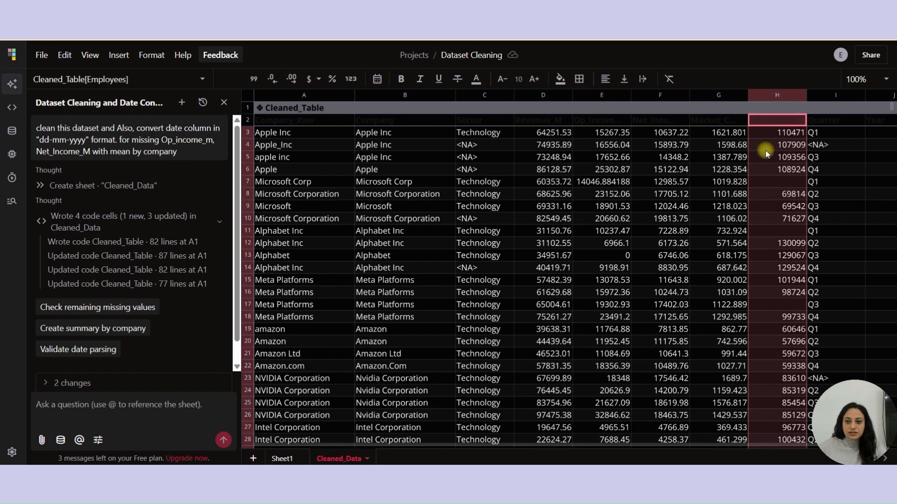
left_click(770, 183)
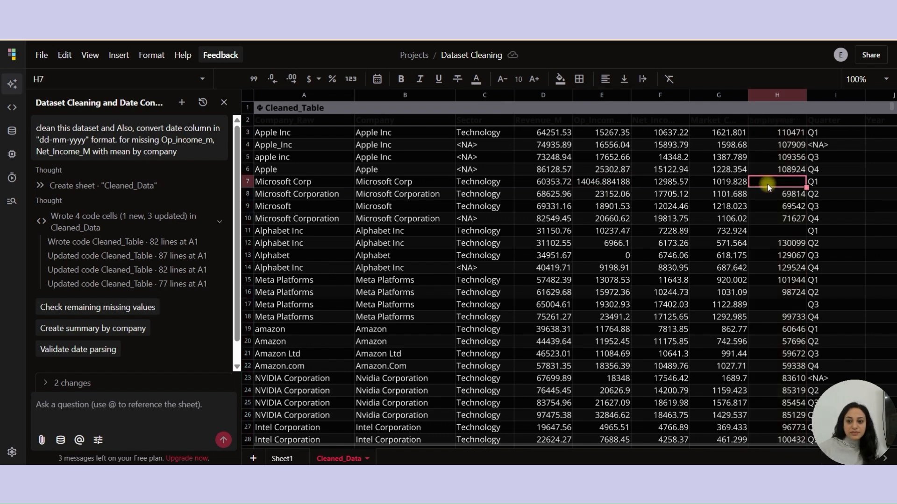
right_click(769, 187)
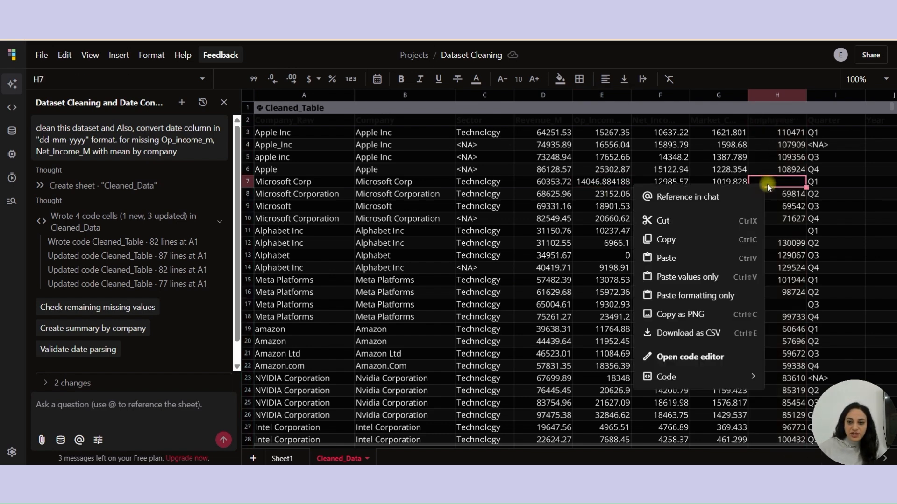
left_click(694, 352)
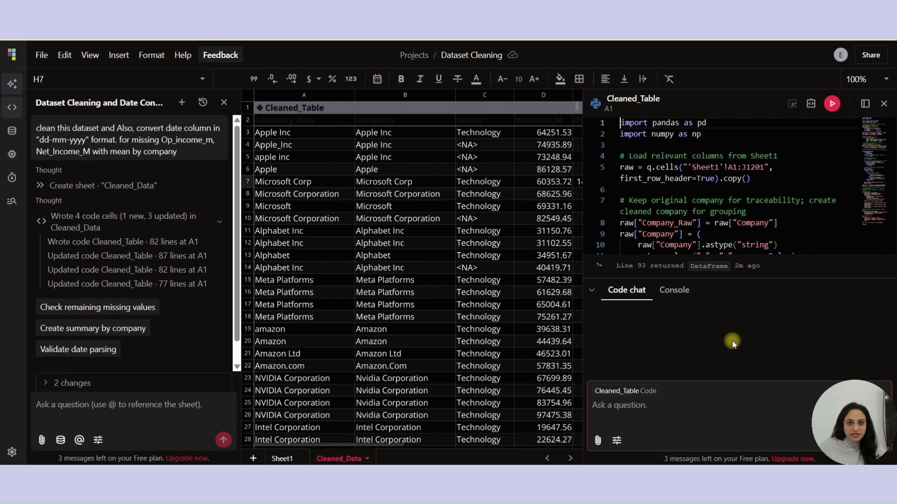
left_click(885, 105)
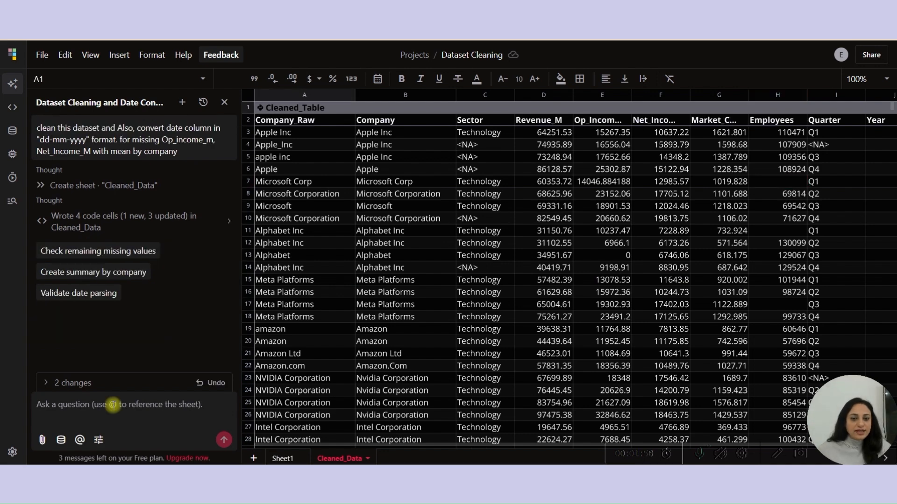
- Ask the AI chat for a "list of companies by market cap in 2024"
left_click(109, 405)
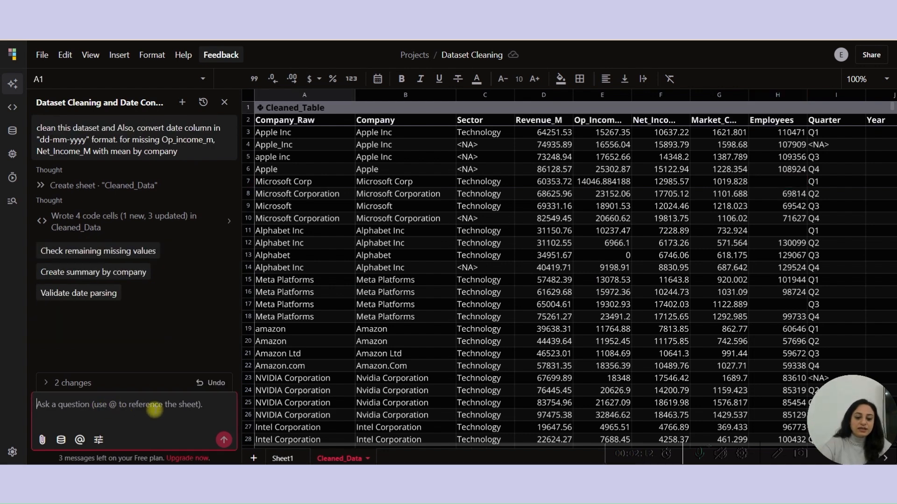
type("list of com")
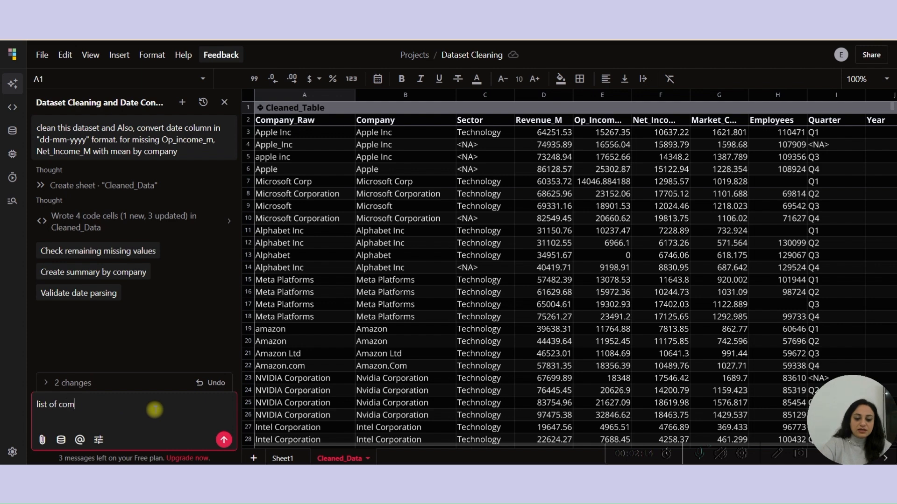
type("panies by ")
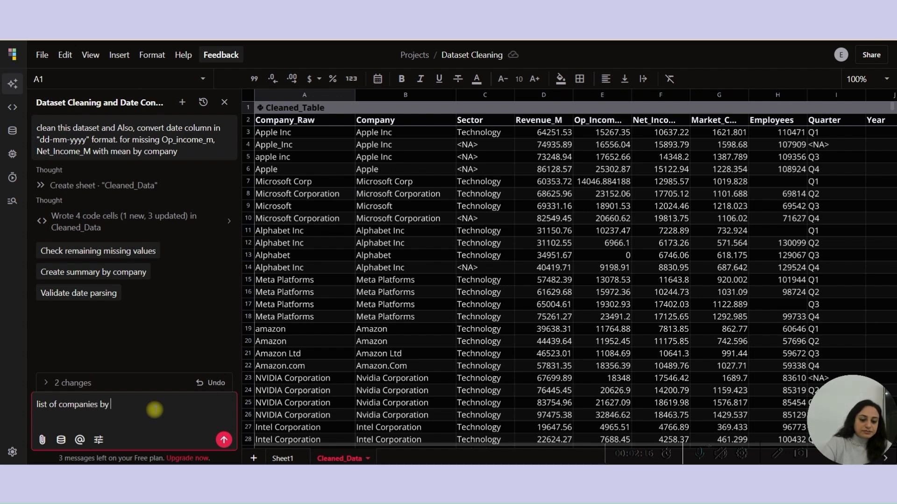
type("market cap in 2024")
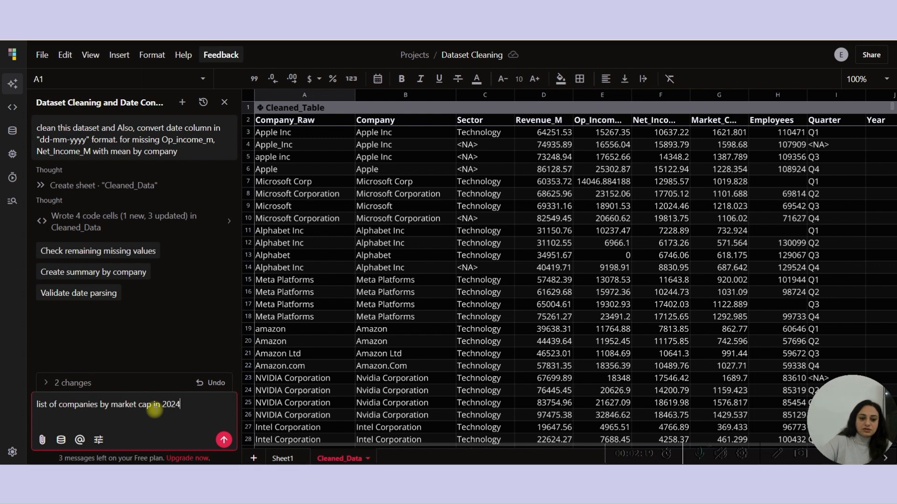
key("Return")
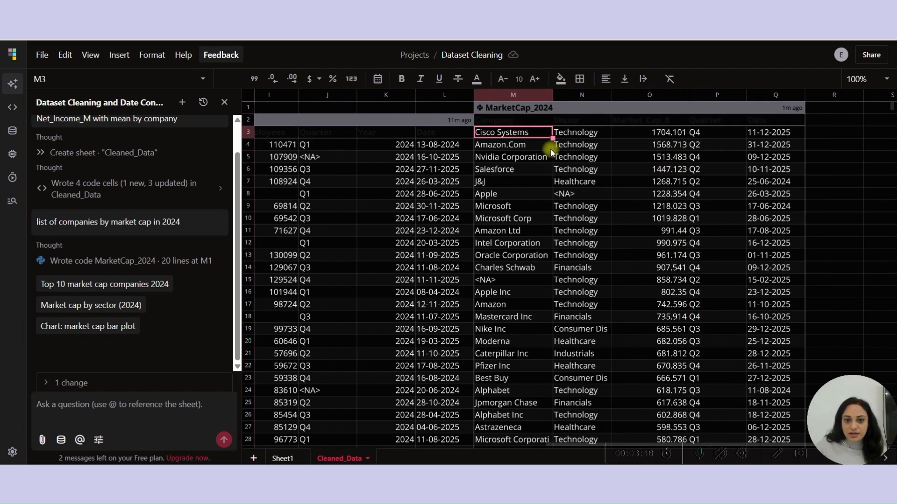
- Inspect the company names in the generated MarketCap_2024 table
left_click(511, 209)
left_click(499, 220)
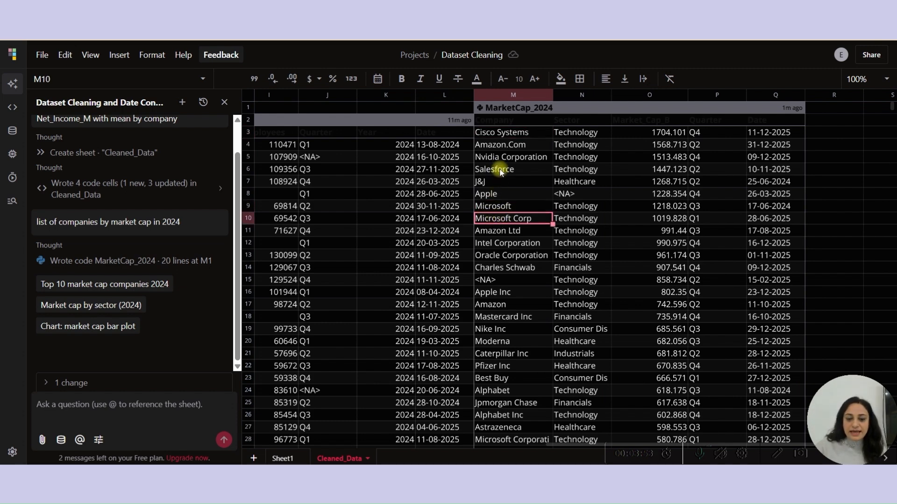
key("Down")
left_click(499, 196)
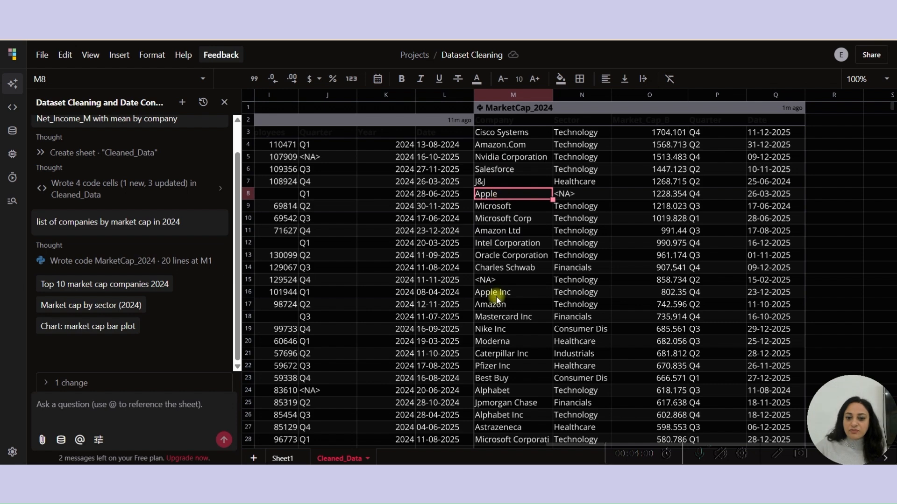
left_click(497, 294)
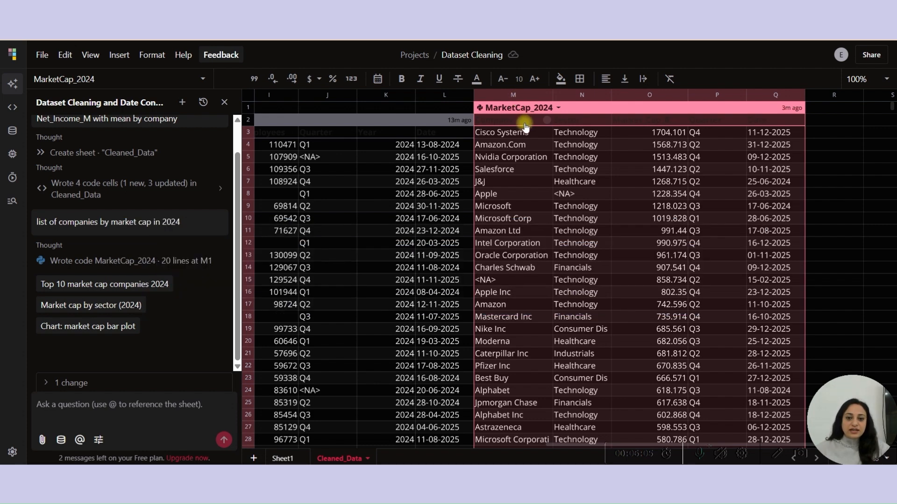
left_click(523, 133)
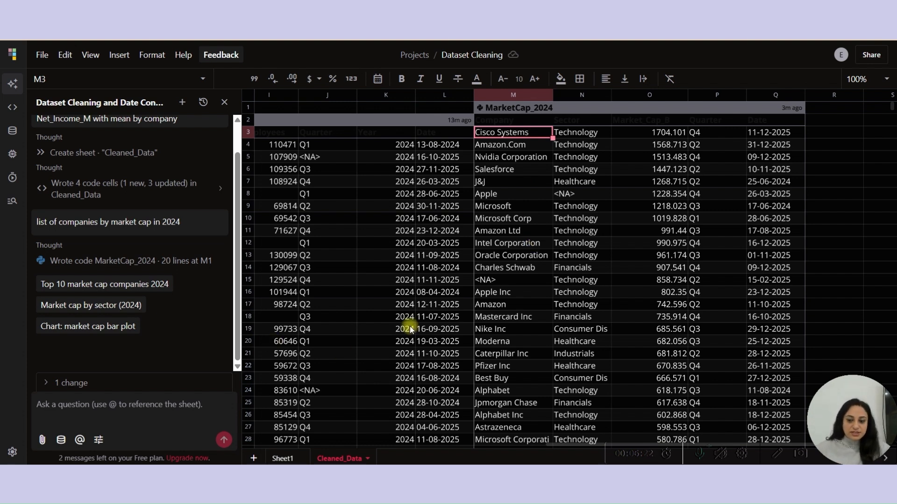
- Ask the AI chat to "show me top 5 companies by revenue in 2024 and plot a bar graph for same."
left_click(98, 416)
type("show me top 5 companies by revenue and plot a bar graph for same.")
key("ctrl+a")
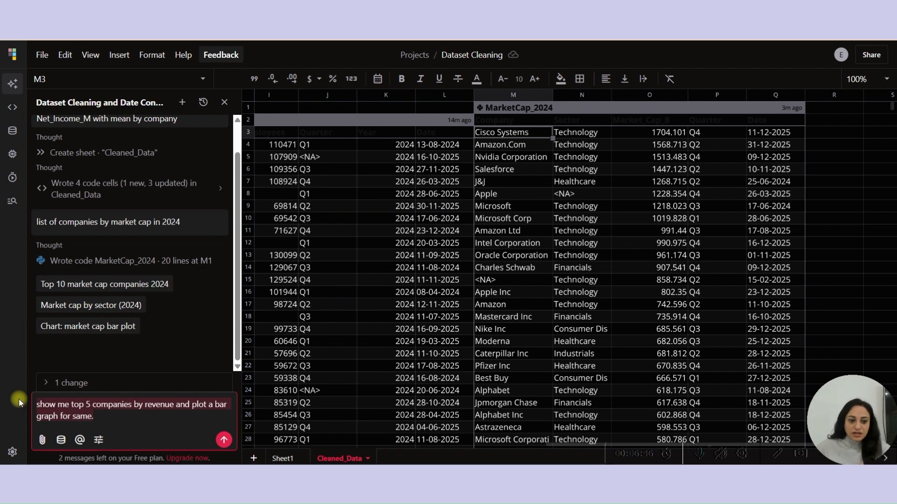
left_click(174, 403)
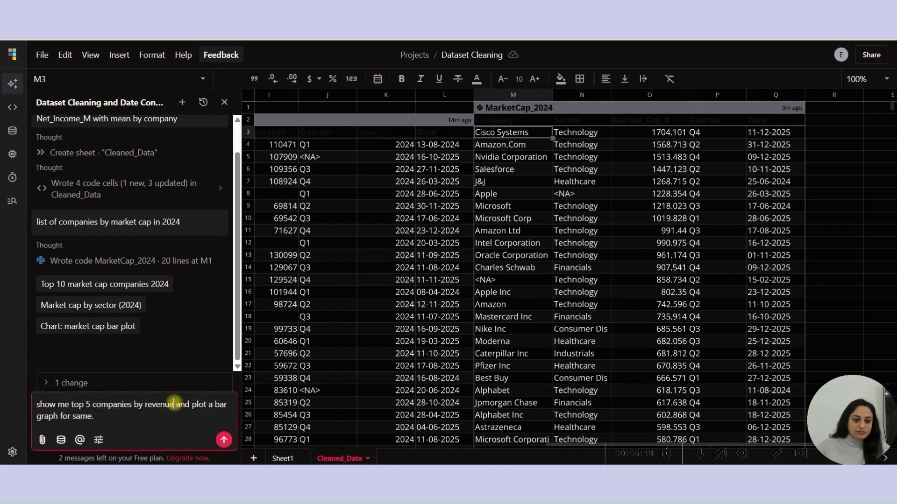
type("in 20 ")
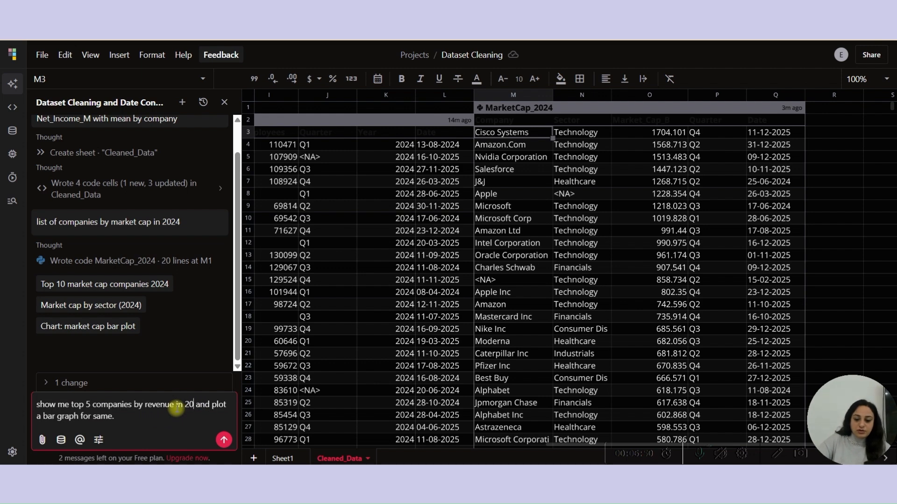
type("24")
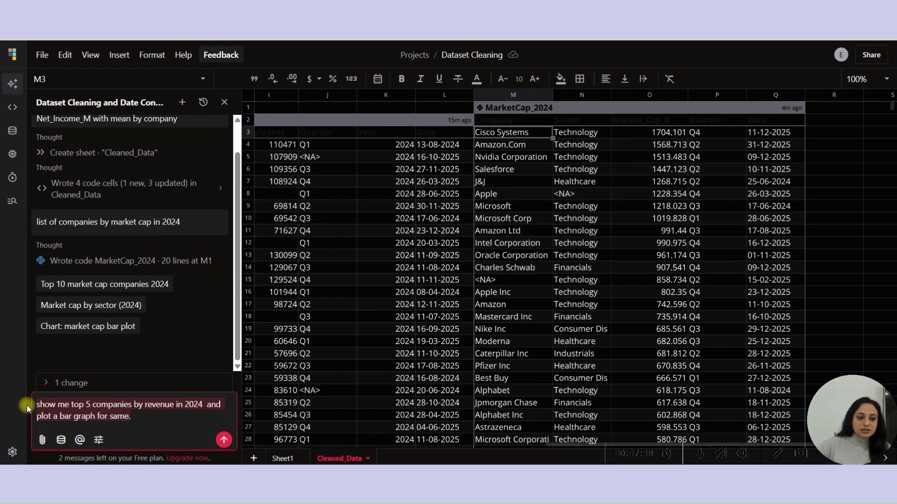
key("Return")
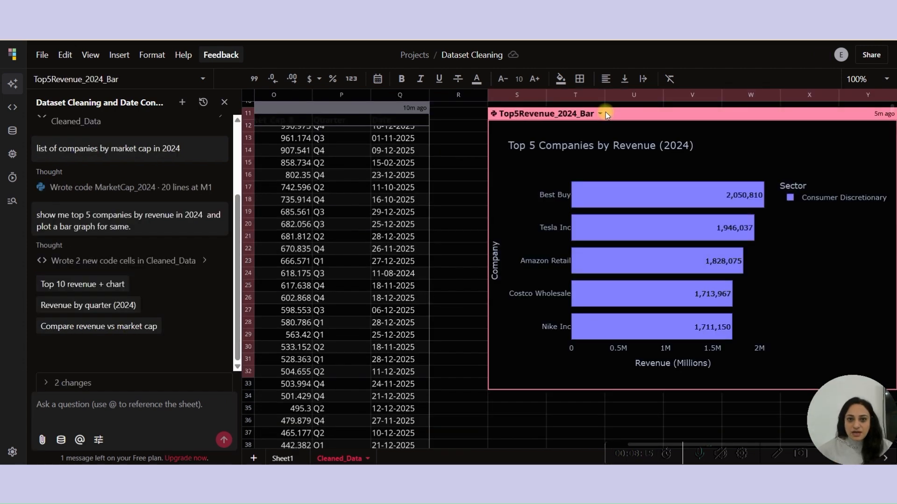
- Move the Top5Revenue_2024_Bar chart and resize it smaller
left_click_drag(605, 113, 547, 138)
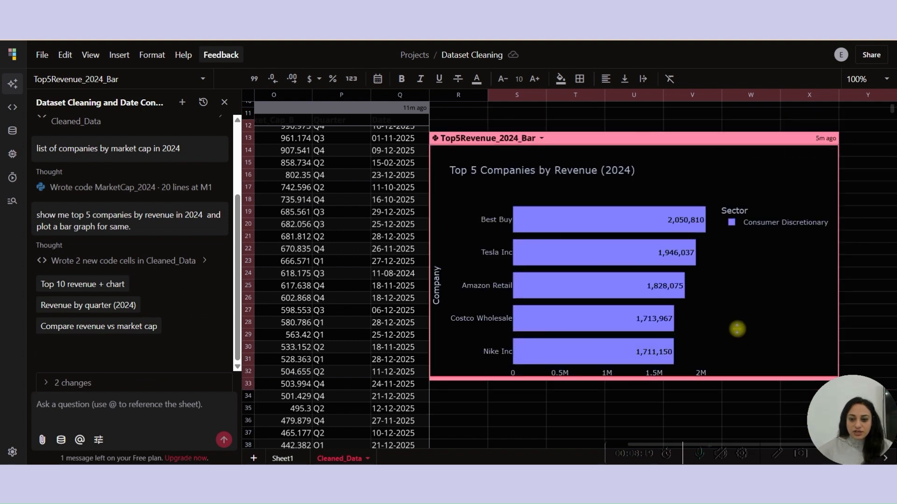
left_click_drag(737, 379, 737, 330)
left_click_drag(839, 285, 764, 282)
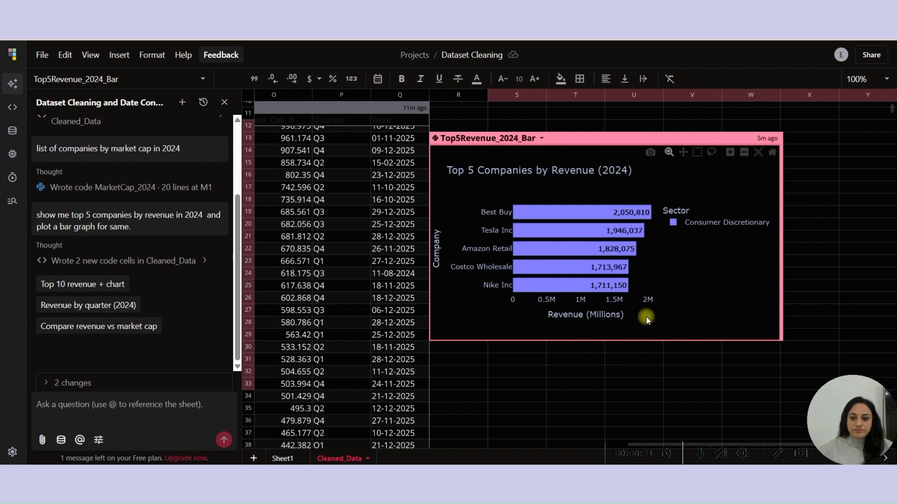
- Download the bar chart as a PNG image, then zoom into part of the chart and reset its axes
left_click(651, 155)
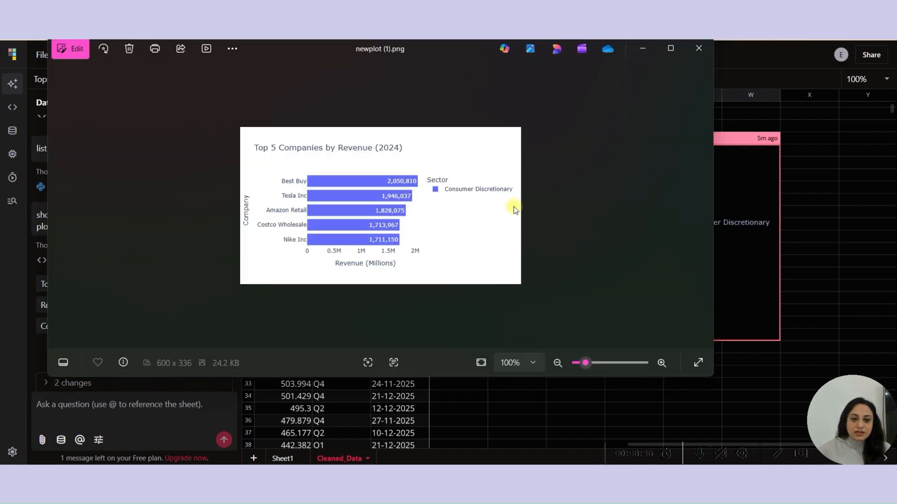
left_click(699, 49)
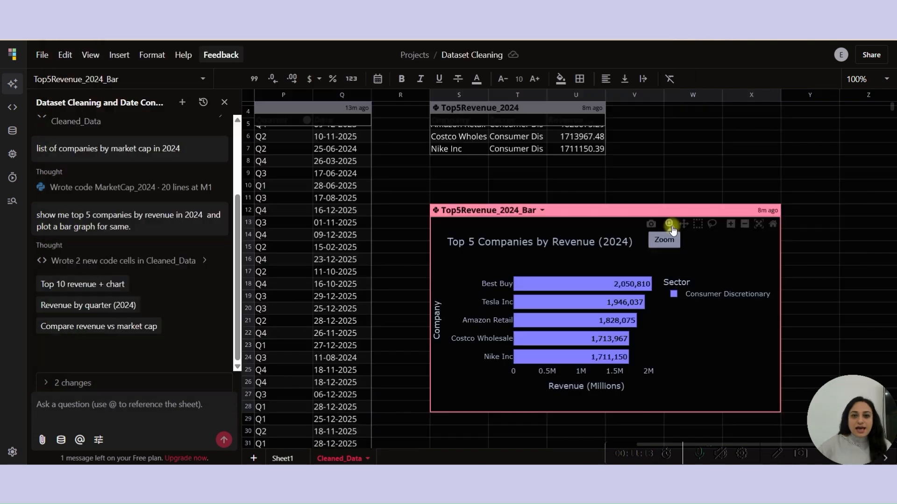
left_click_drag(504, 272, 635, 342)
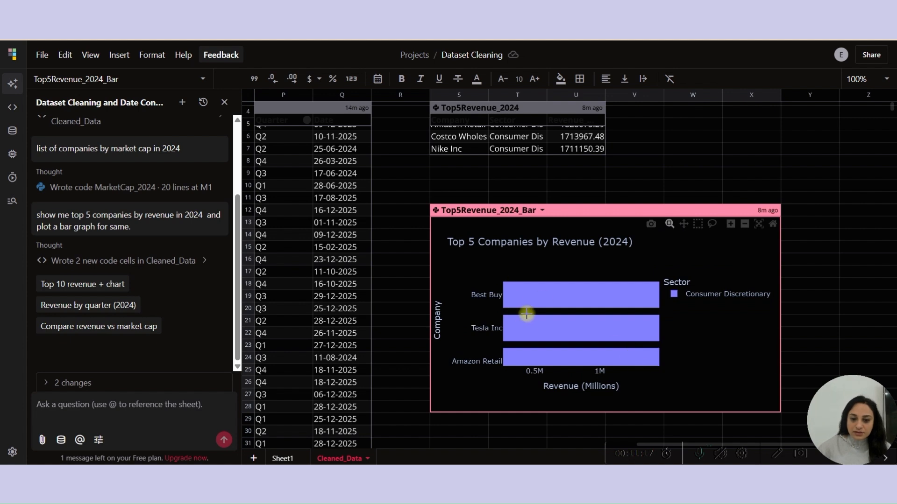
left_click(759, 224)
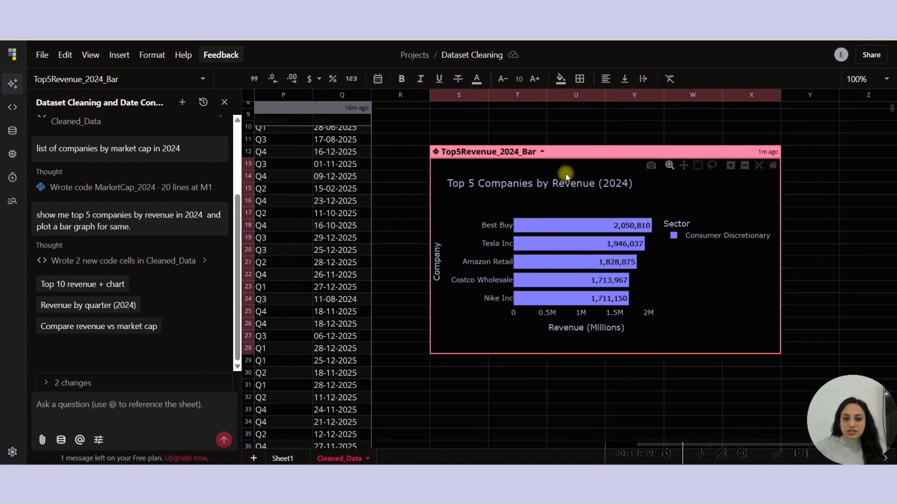
- Open the chart's code editor and ask its code chat to "chnage the bar colors to green"
right_click(578, 154)
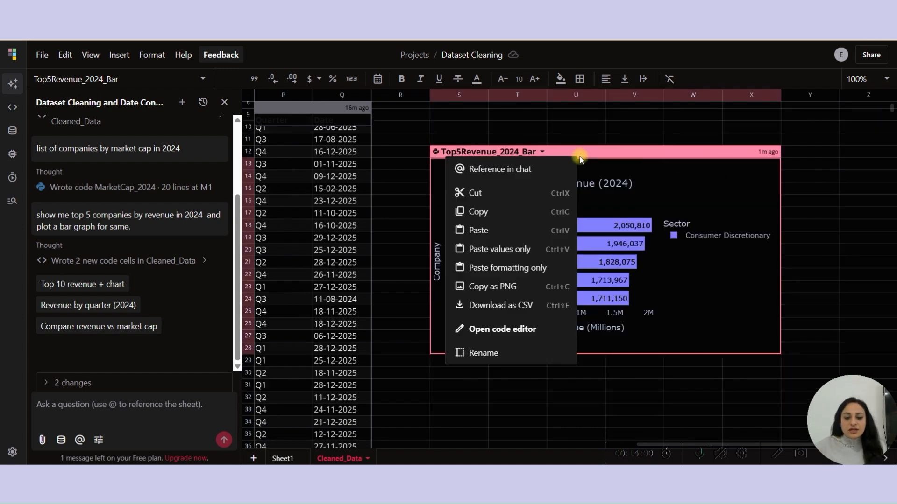
left_click(509, 329)
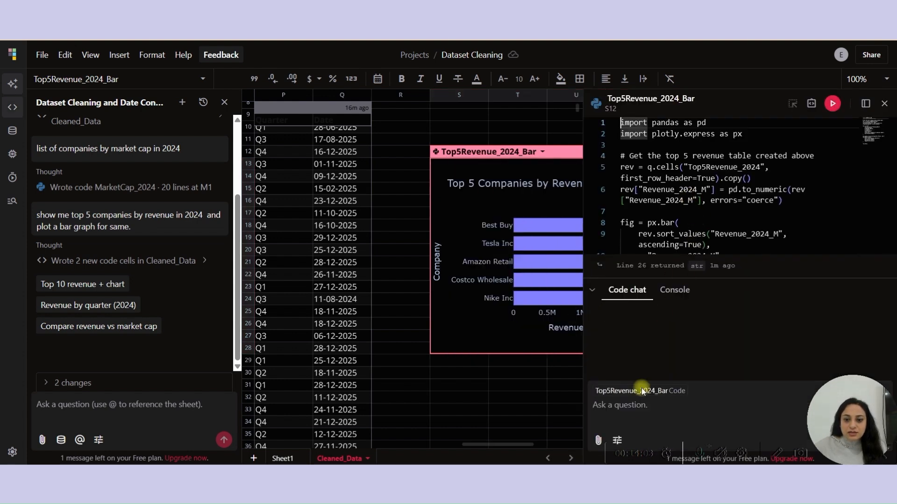
left_click(624, 408)
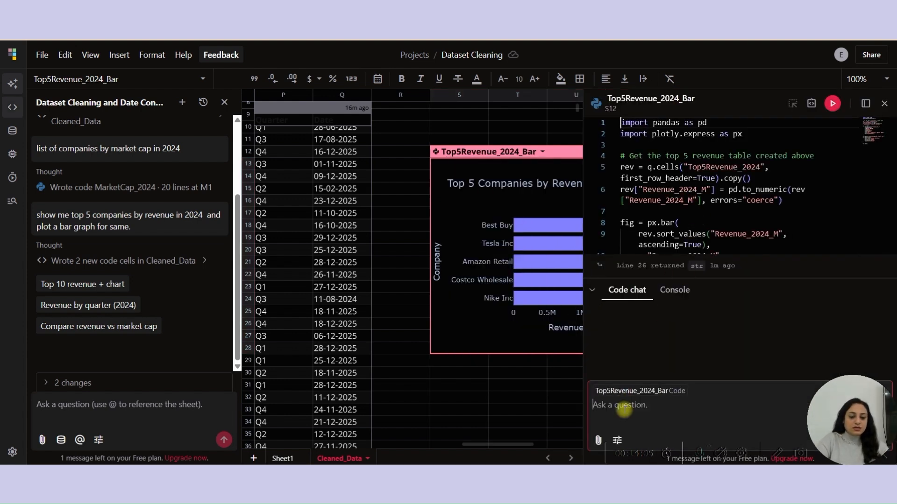
type("chnage the ")
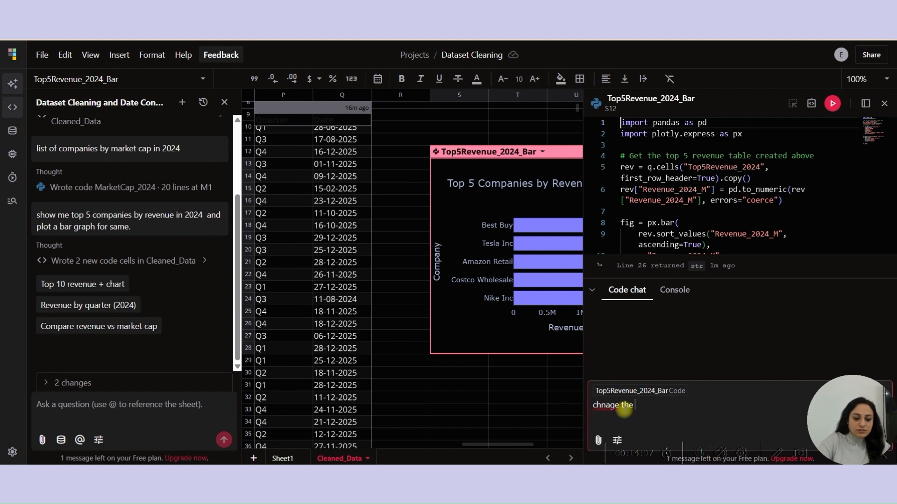
type("bar colors to  green")
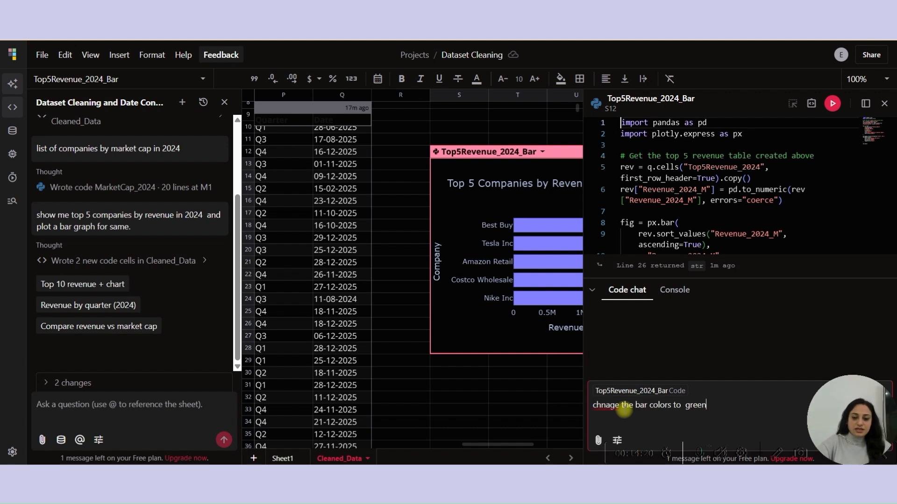
key("Return")
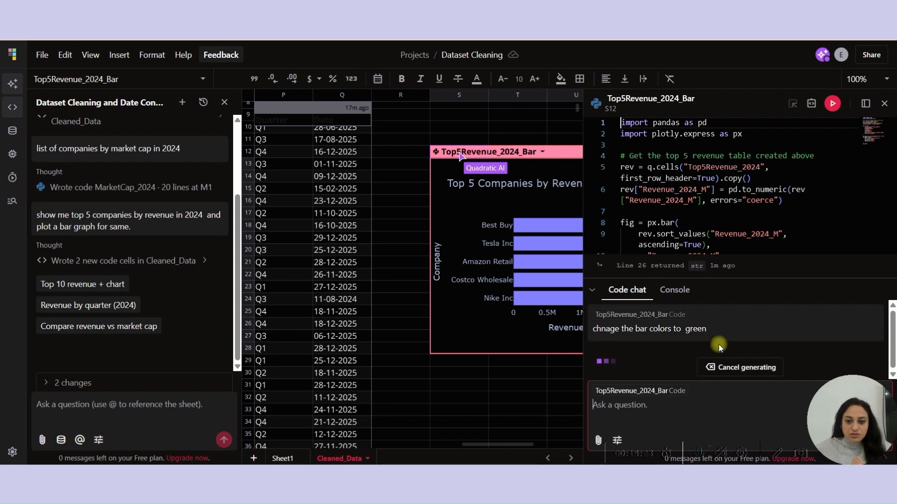
- Accept the proposed green bar color change and close the code editor
left_click_drag(499, 146, 470, 132)
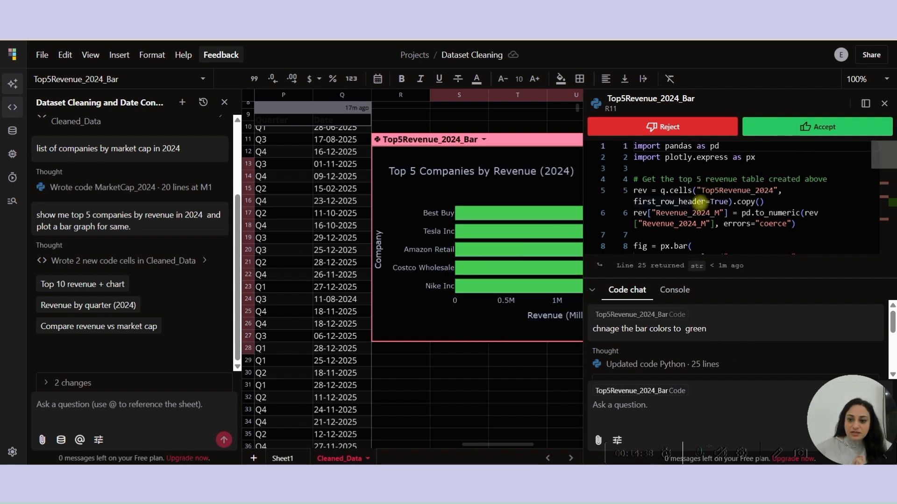
left_click(786, 133)
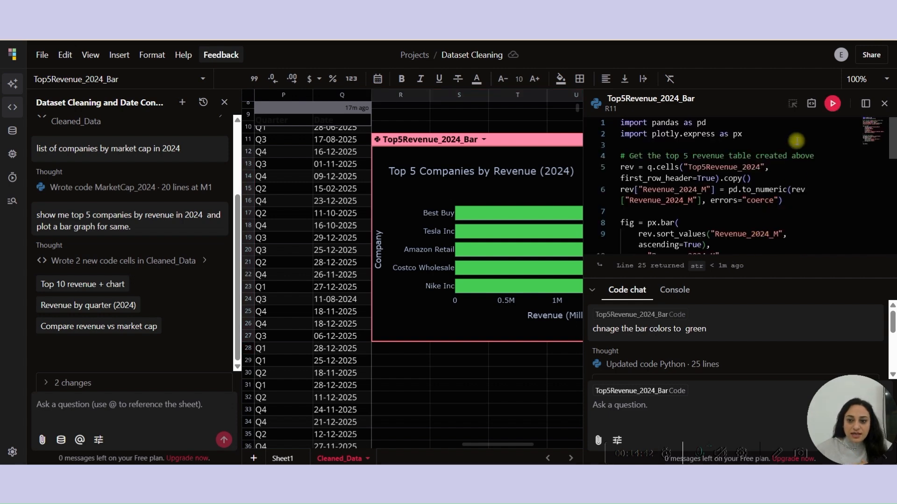
left_click(884, 103)
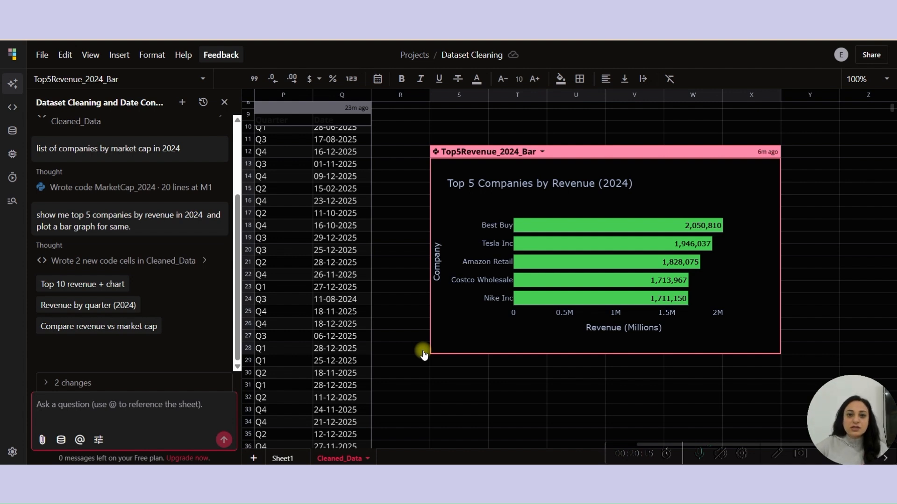
- Browse the available data connection types in the team connections manager
left_click(13, 130)
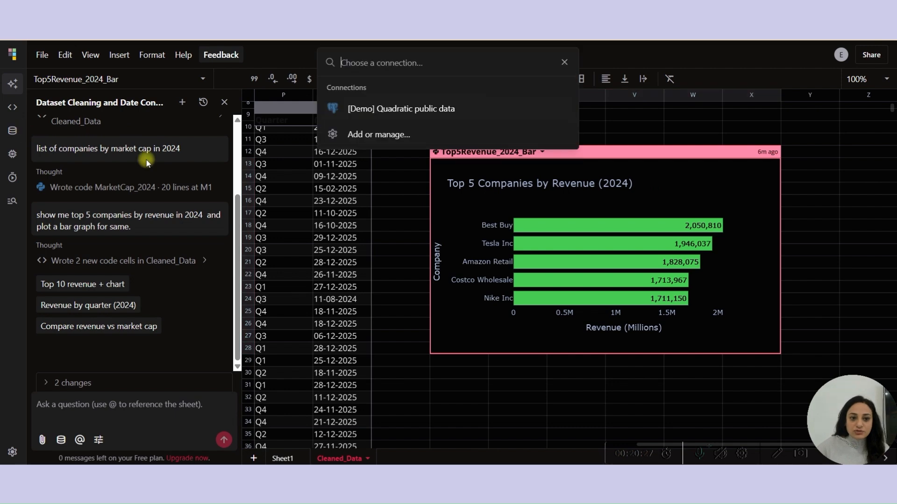
left_click(386, 133)
left_click(481, 94)
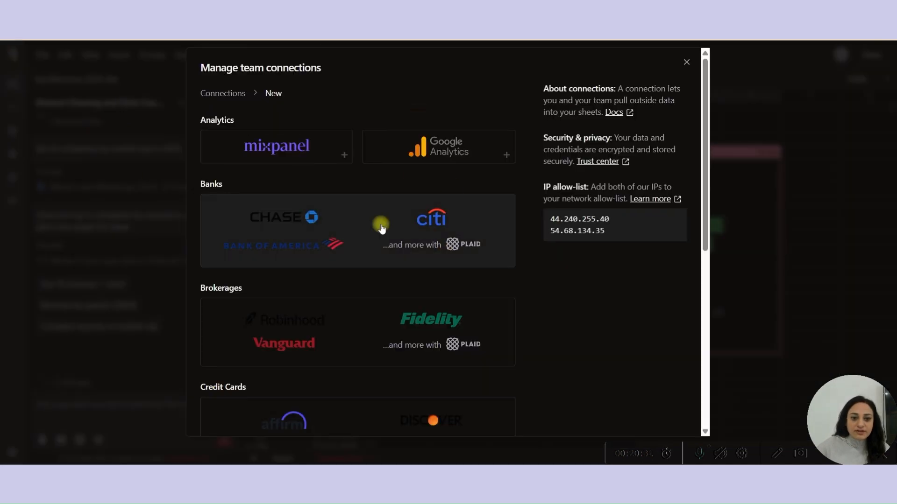
scroll(381, 228, "down", 7)
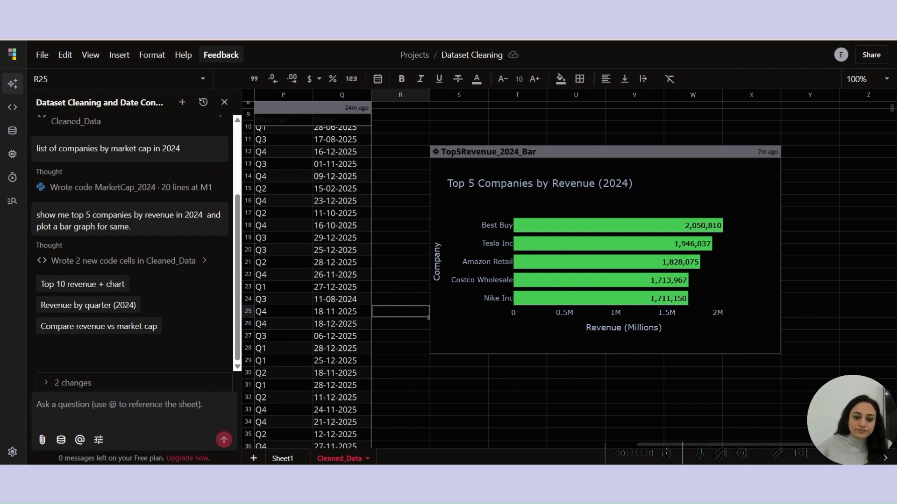
- Sort the Cleaned_Table by the Company_Raw column, switching from ascending to descending order
left_click(458, 115)
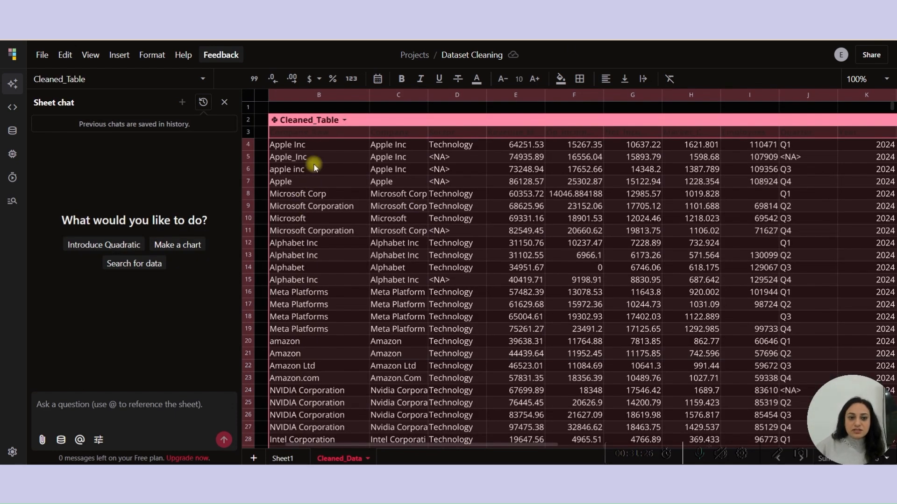
left_click(363, 133)
left_click(362, 134)
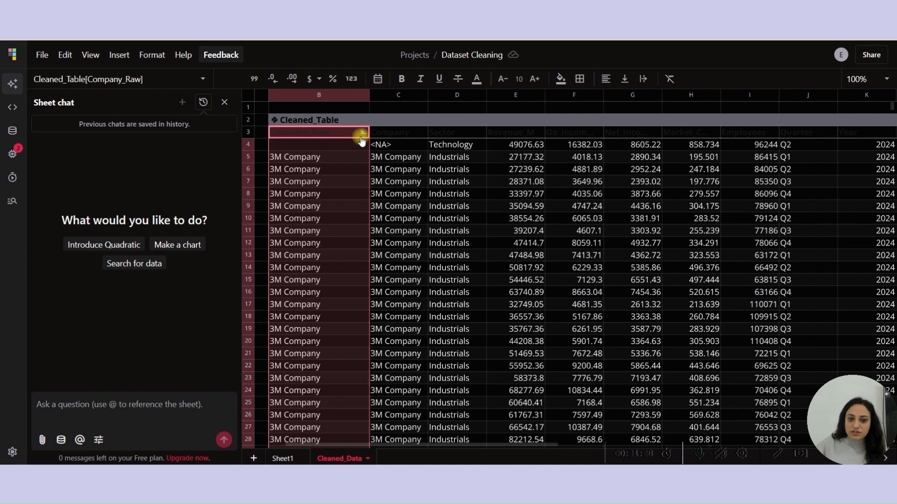
left_click(362, 135)
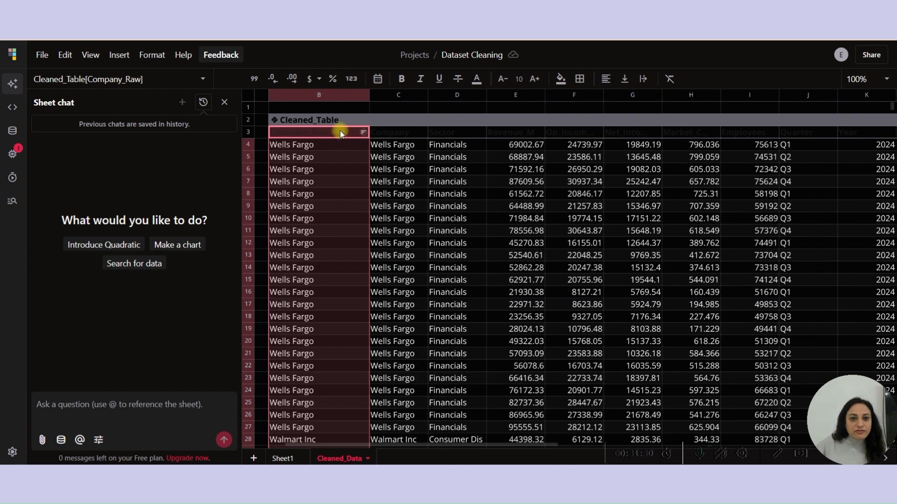
right_click(341, 131)
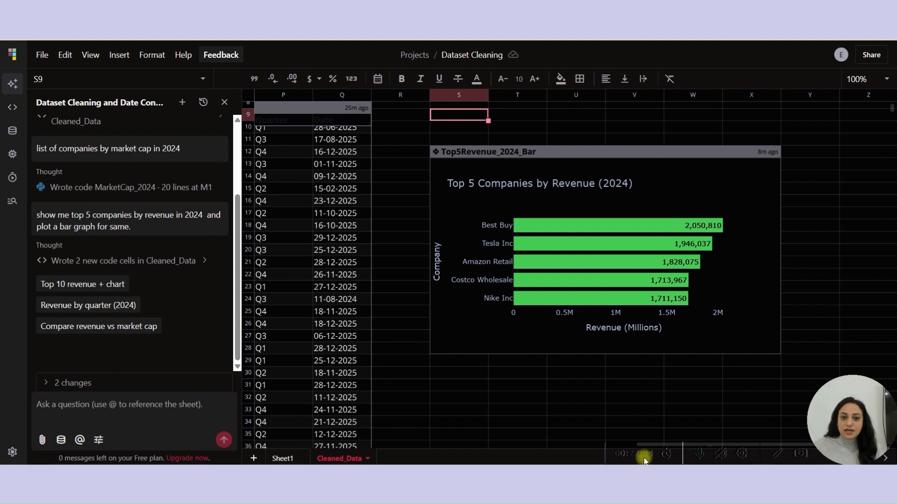
left_click(382, 106)
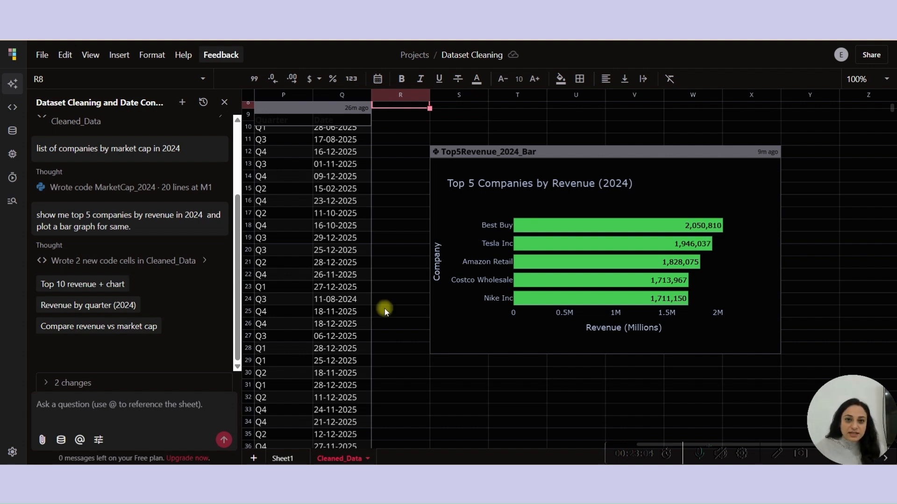
left_click(321, 227)
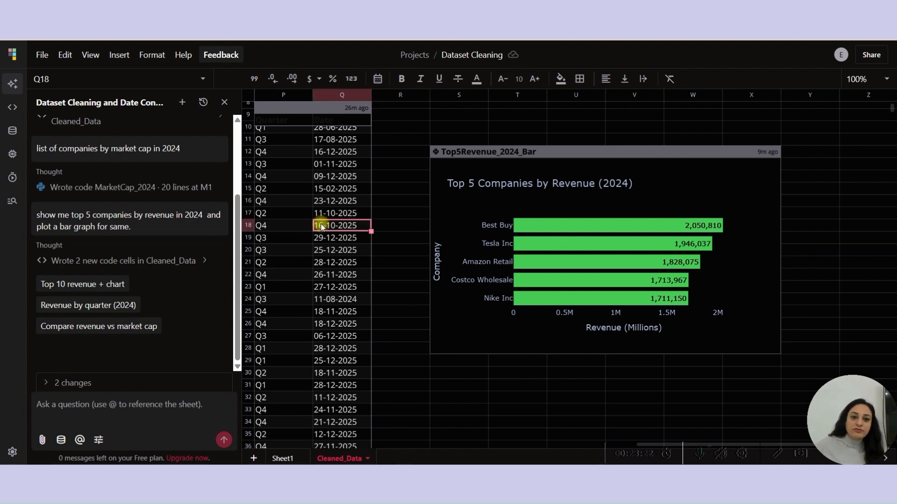
left_click(288, 188)
key("Left")
key("Left")
key("Left")
key("Left")
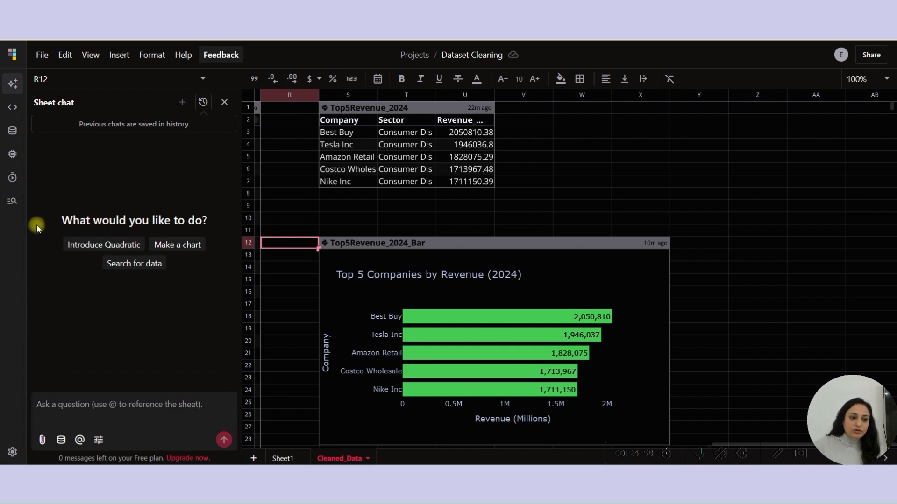
- Open the settings and browse the Privacy section
left_click(13, 452)
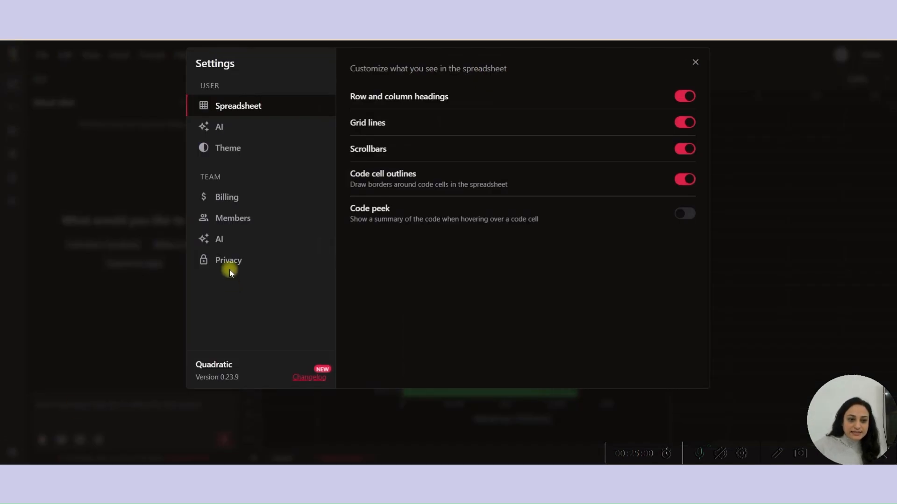
left_click(229, 262)
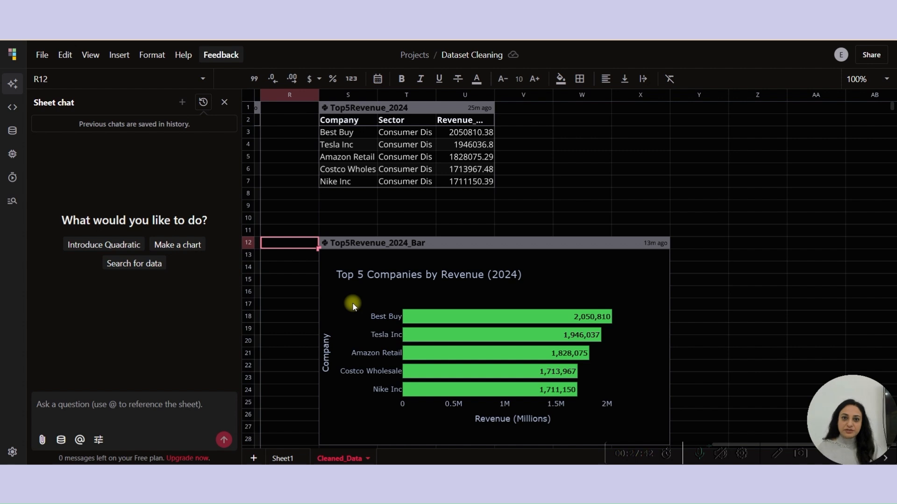
- Select the Top5Revenue_2024_Bar chart on the sheet
left_click(377, 318)
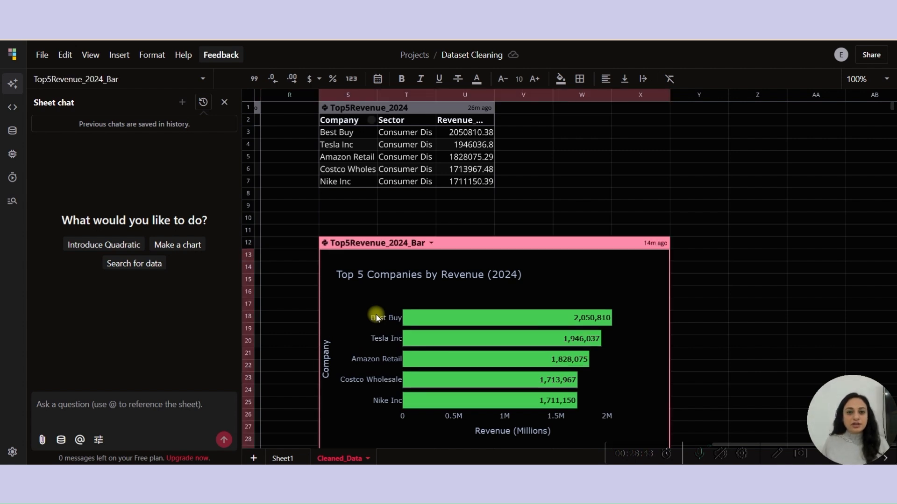